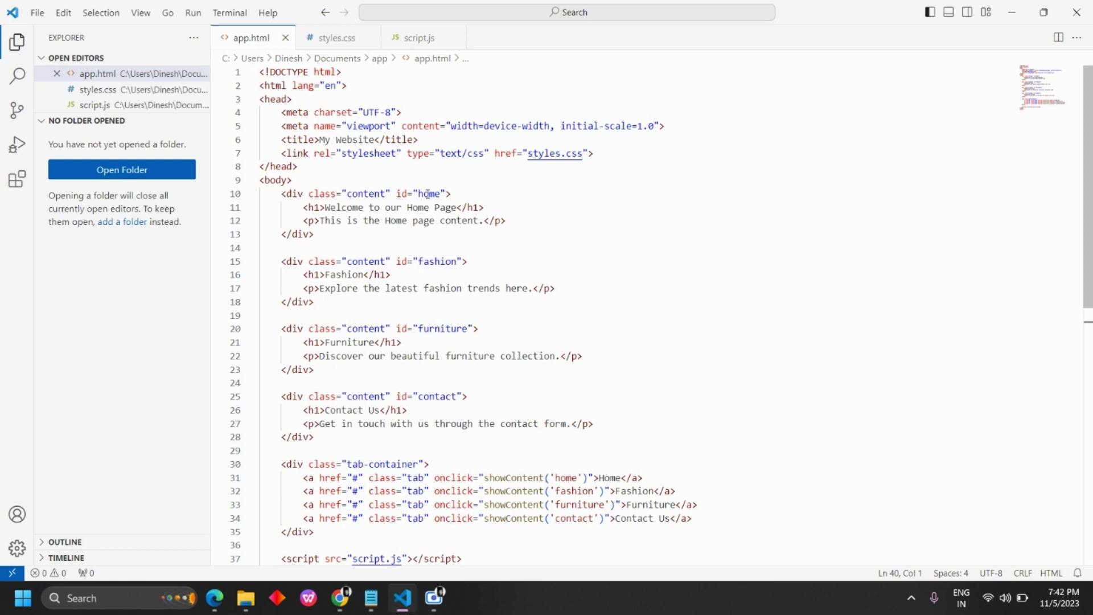
# Step: Replace app.html's Home section with ChatGPT's version: an 'Our Products' heading and a ten-item product list
pyautogui.moveTo(283, 194); pyautogui.dragTo(315, 235)
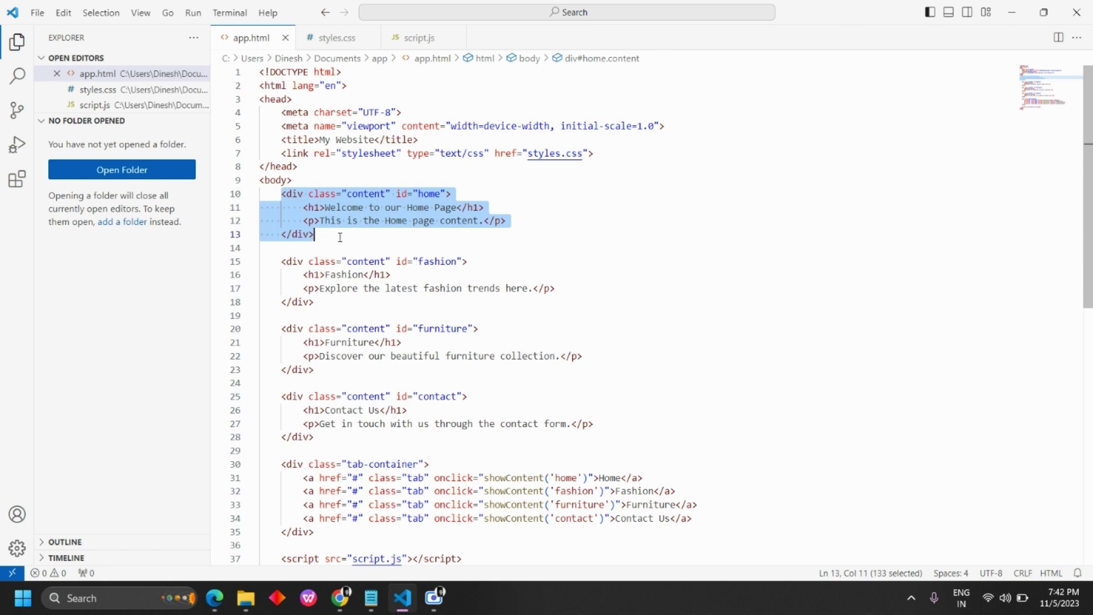
pyautogui.press('BackSpace')
pyautogui.write('<div class="content" id="home">         <h1>Welcome to our Home Page</h1>         <p>This is the Home page content.</p>          <h2>Our Products</h2>         <ul class="product-list">             <li class="product-item">Product 1</li>             <li class="product-item">Product 2</li>             <li class="product-item">Product 3</li>             <li class="product-item">Product 4</li>             <li class="product-item">Product 5</li>             <li class="product-item">Product 6</li>             <li class="product-item">Product 7</li>             <li class="product-item">Product 8</li>             <li class="product-item">Product 9</li>             <li class="product-item">Product 10</li>         </ul>     </div>')
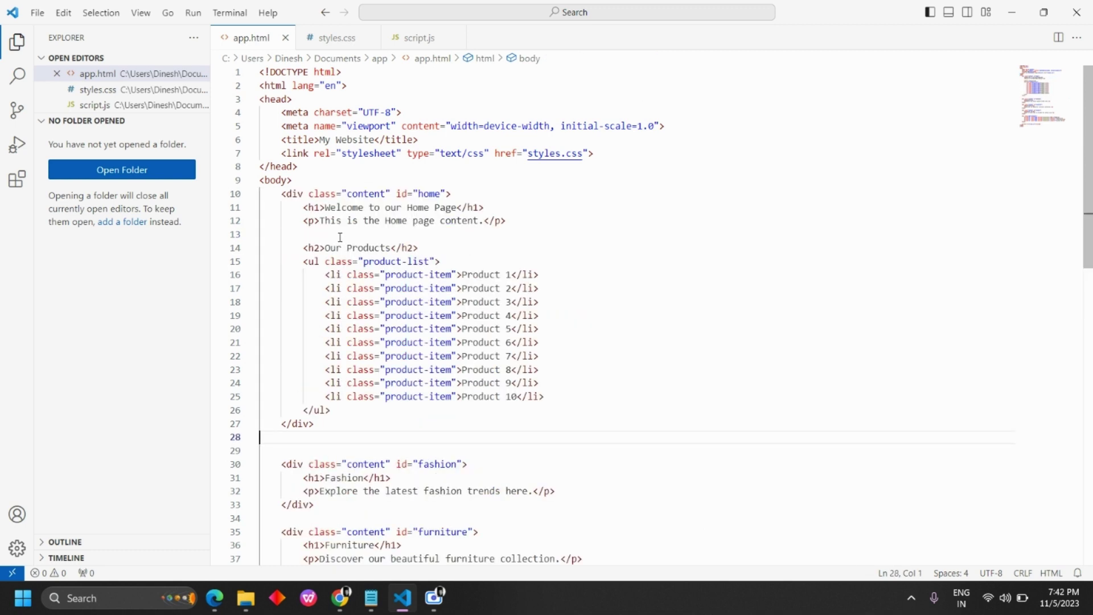
pyautogui.press('BackSpace')
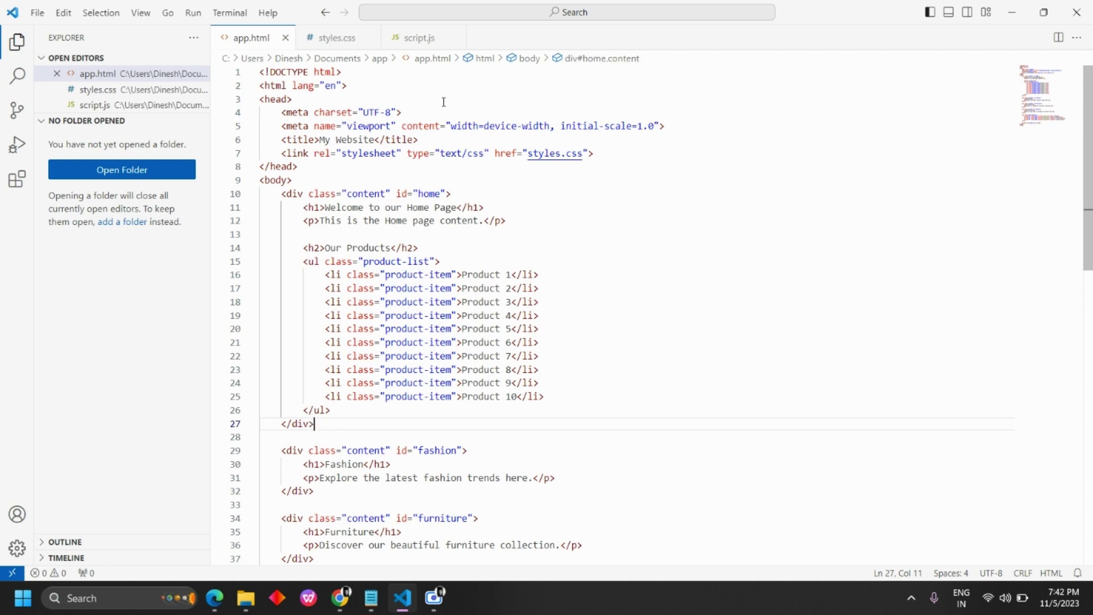
pyautogui.click(327, 38)
# Step: Copy ChatGPT's suggested product CSS and append the .product-list and .product-item rules to styles.css
pyautogui.moveTo(339, 601)
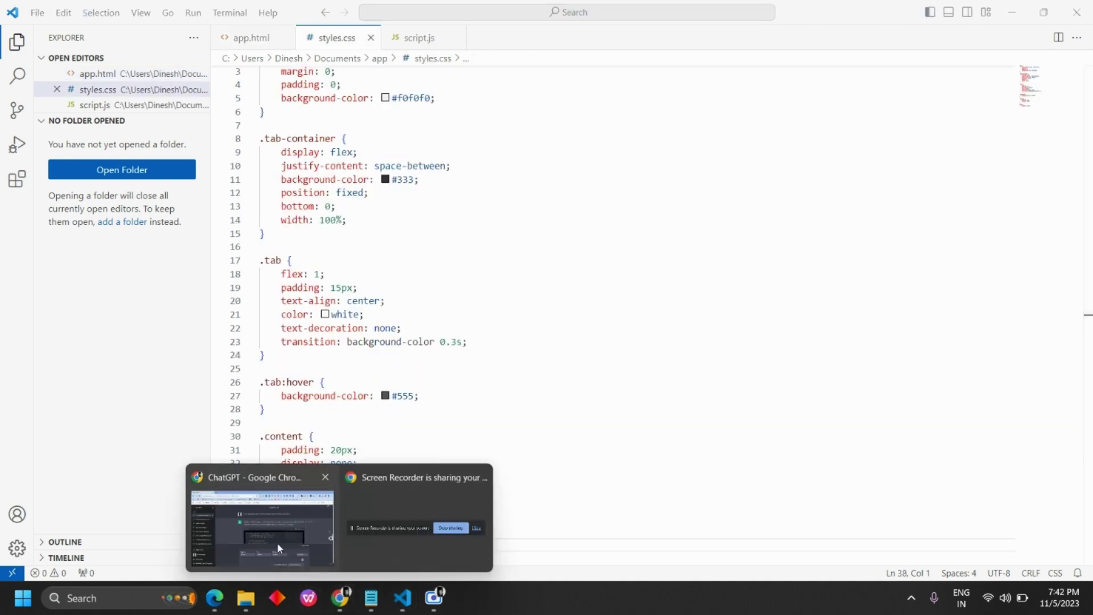
pyautogui.click(262, 527)
pyautogui.scroll(-10, 527, 275)
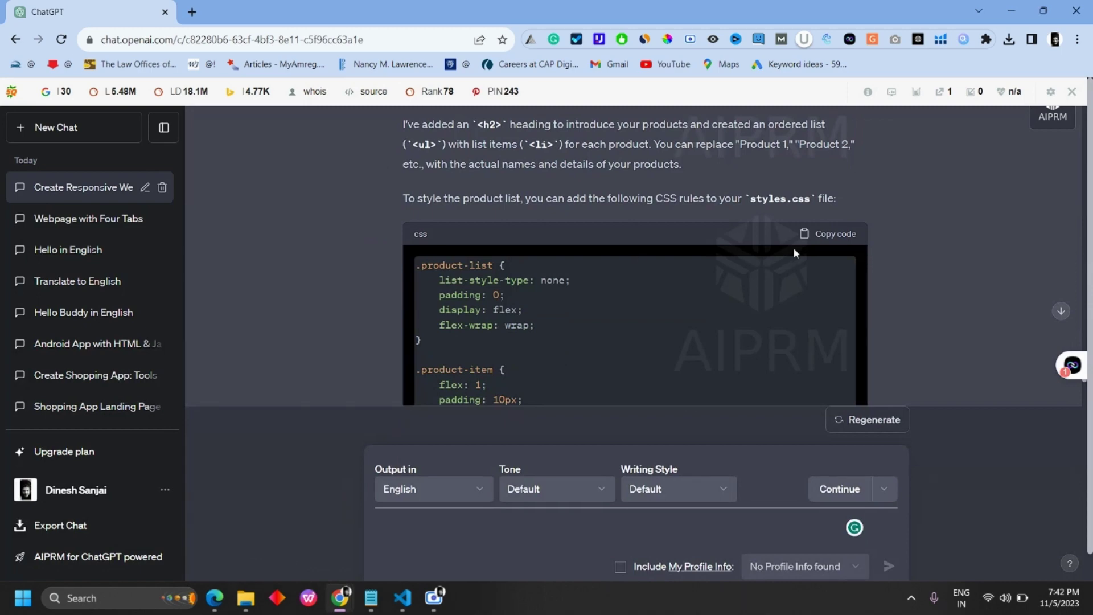
pyautogui.click(833, 235)
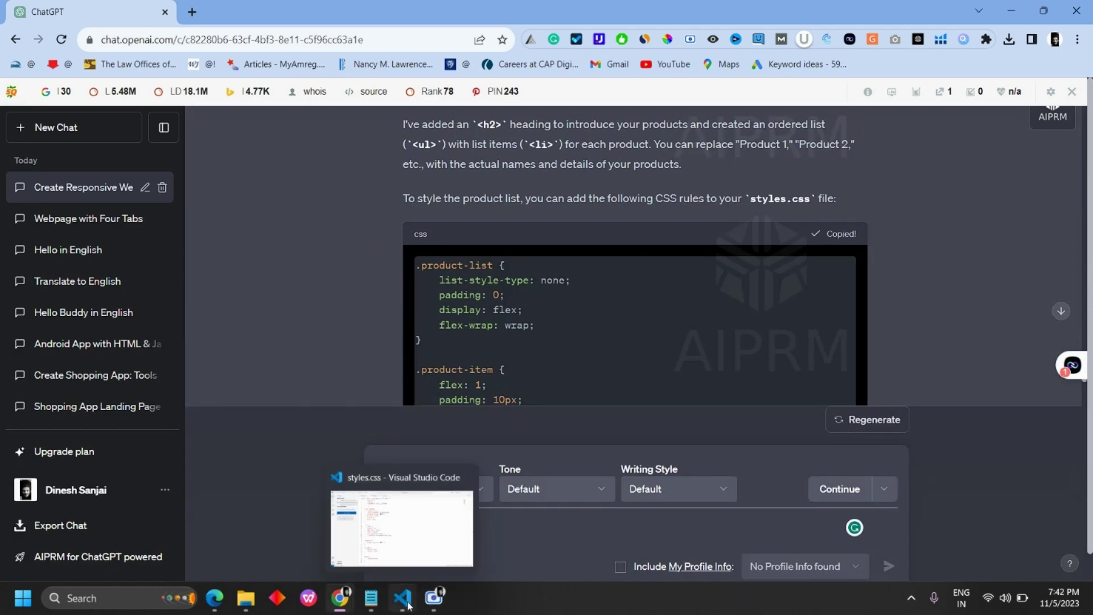
pyautogui.click(402, 598)
pyautogui.scroll(-2, 450, 383)
pyautogui.hotkey('ctrl', 'v')
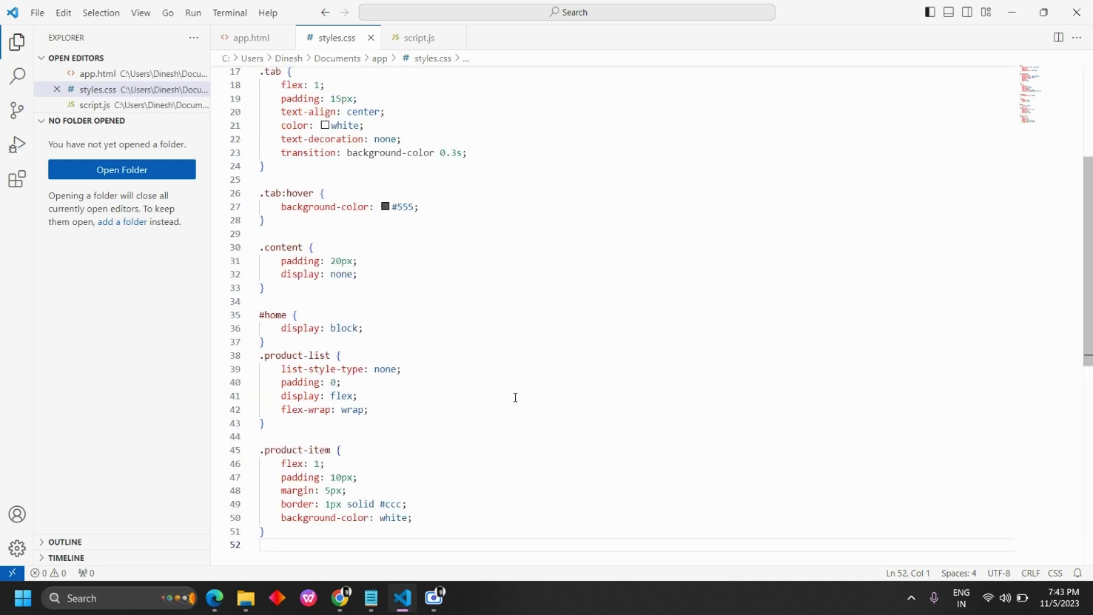
# Step: Reload My Website in Edge to check the Our Products heading and its ten product boxes
pyautogui.moveTo(333, 609)
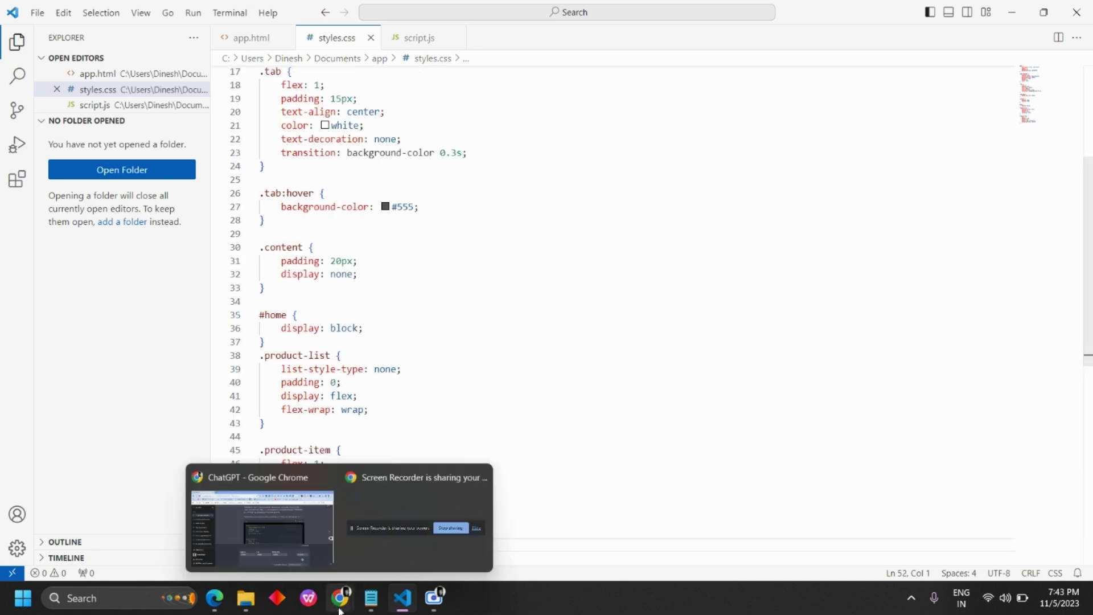
pyautogui.click(214, 598)
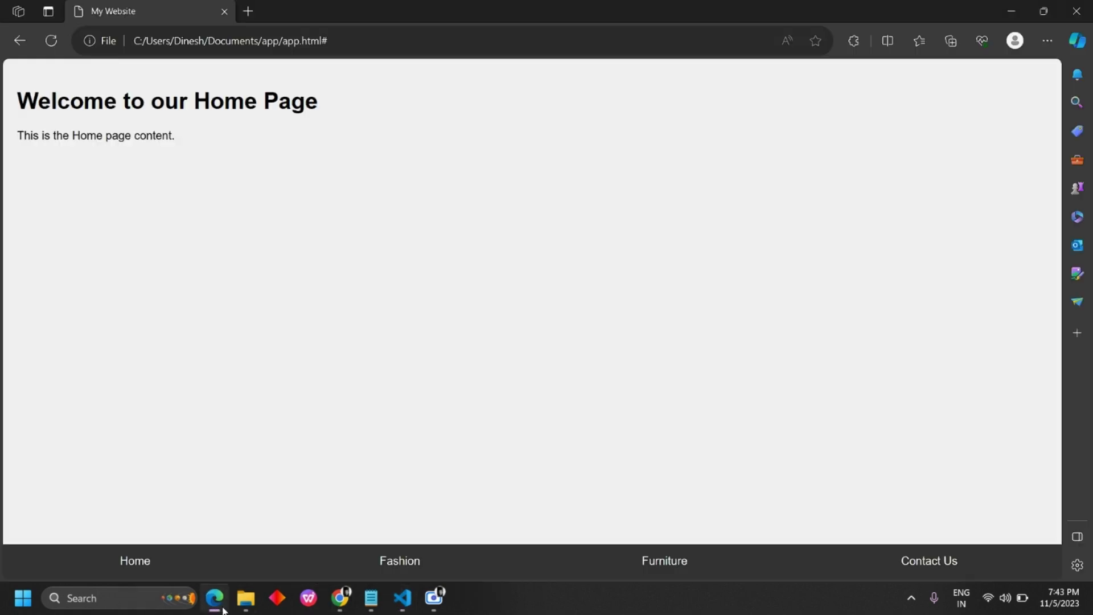
pyautogui.click(51, 41)
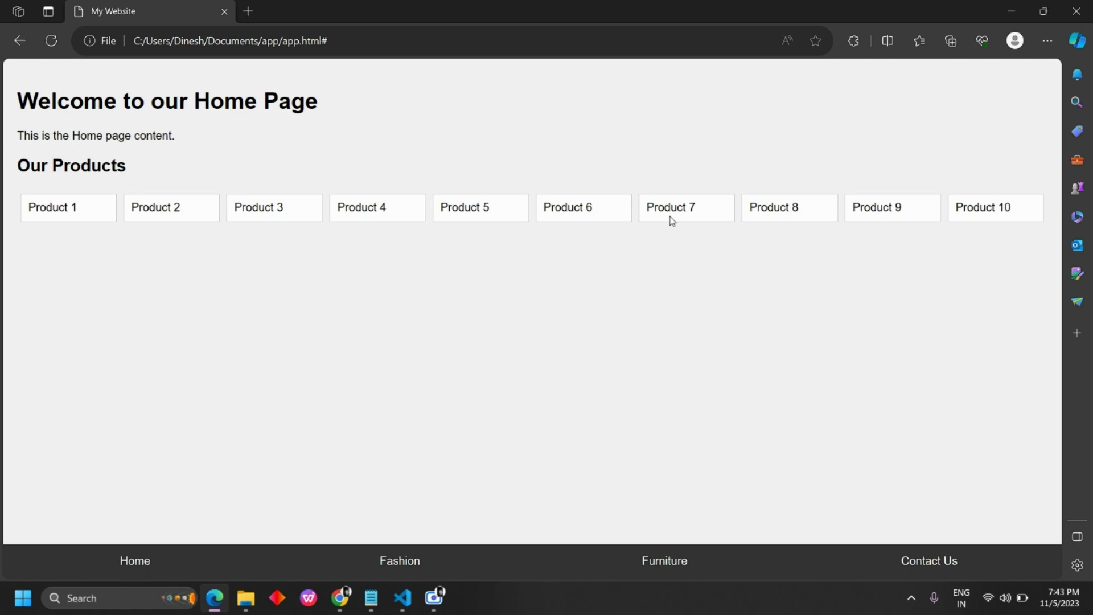
pyautogui.hotkey('alt', 'Tab')
pyautogui.scroll(4, 527, 261)
pyautogui.scroll(-3, 407, 249)
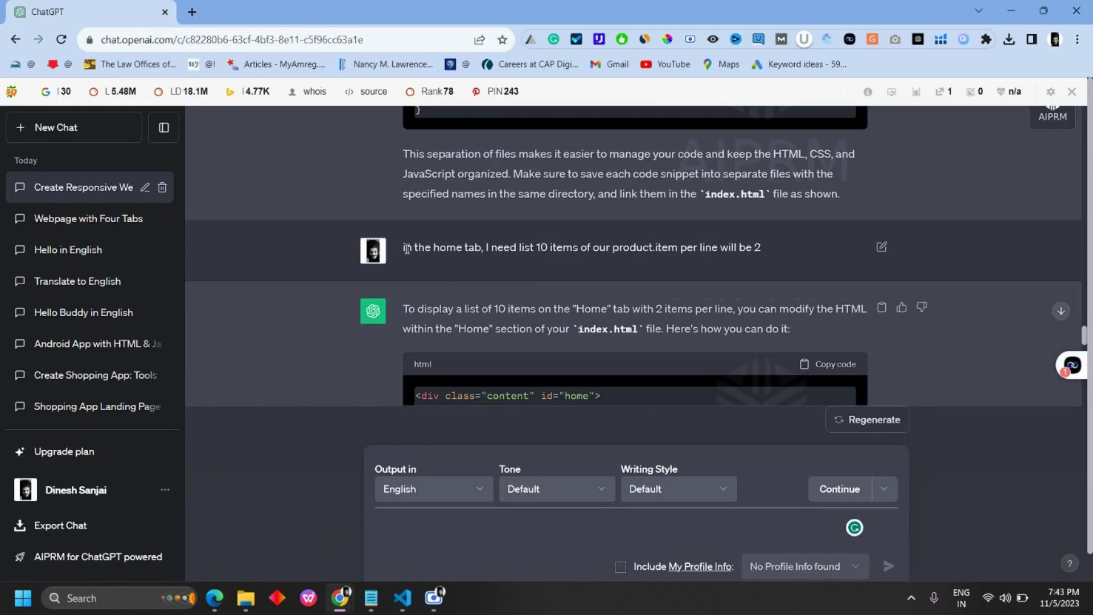
# Step: Ask ChatGPT to list 10 Home-tab products at most 2 per line, then copy the reply's HTML
pyautogui.hotkey('ctrl', 'v')
pyautogui.scroll(-15, 404, 247)
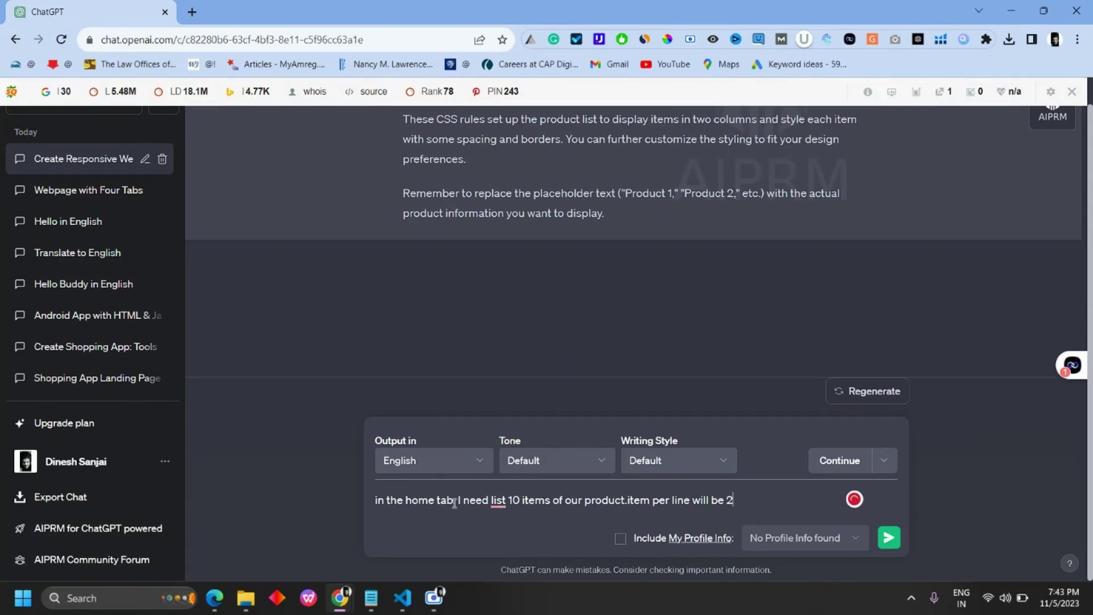
pyautogui.moveTo(493, 502)
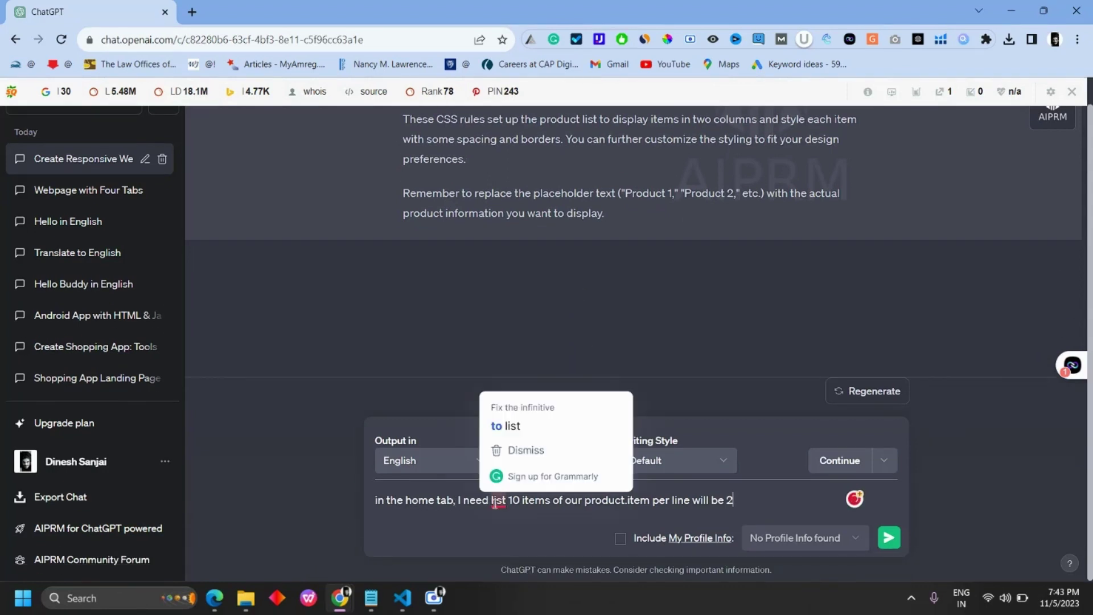
pyautogui.click(501, 426)
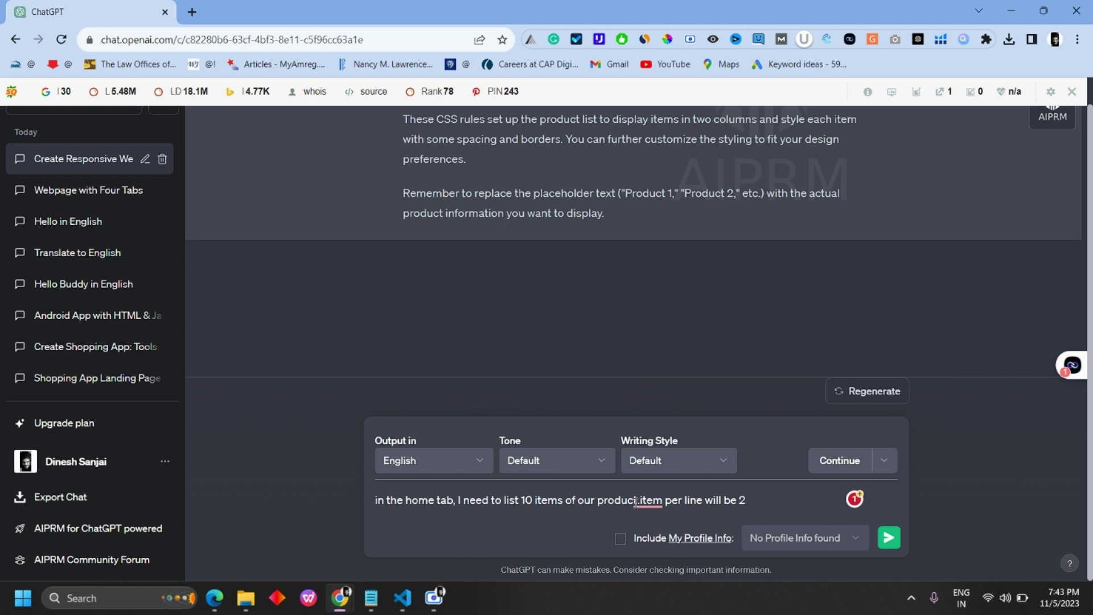
pyautogui.moveTo(649, 501)
pyautogui.click(649, 425)
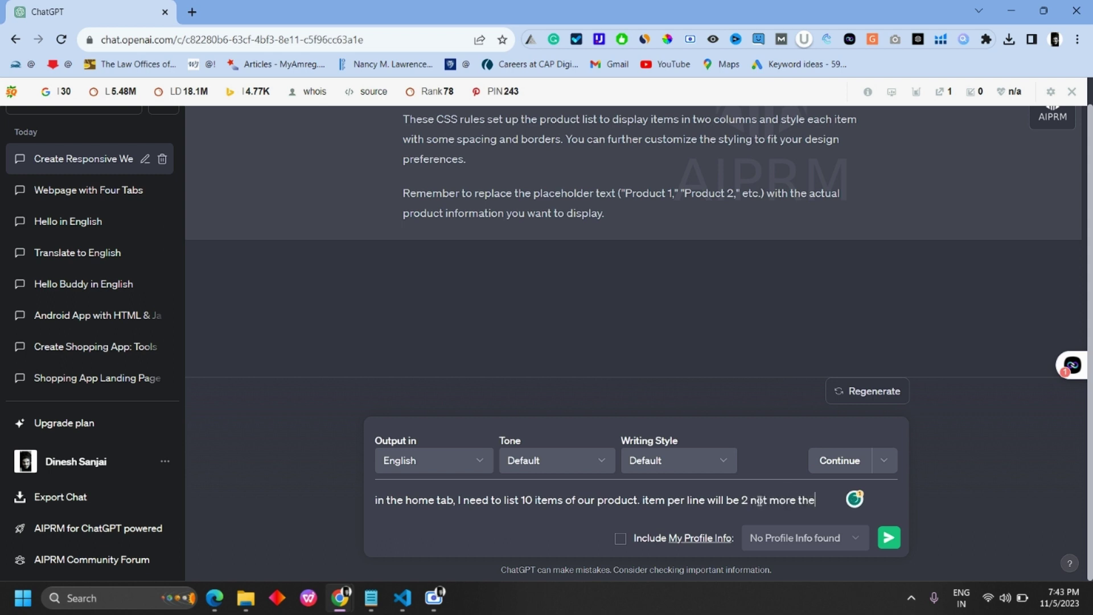
pyautogui.write('2')
pyautogui.press('Return')
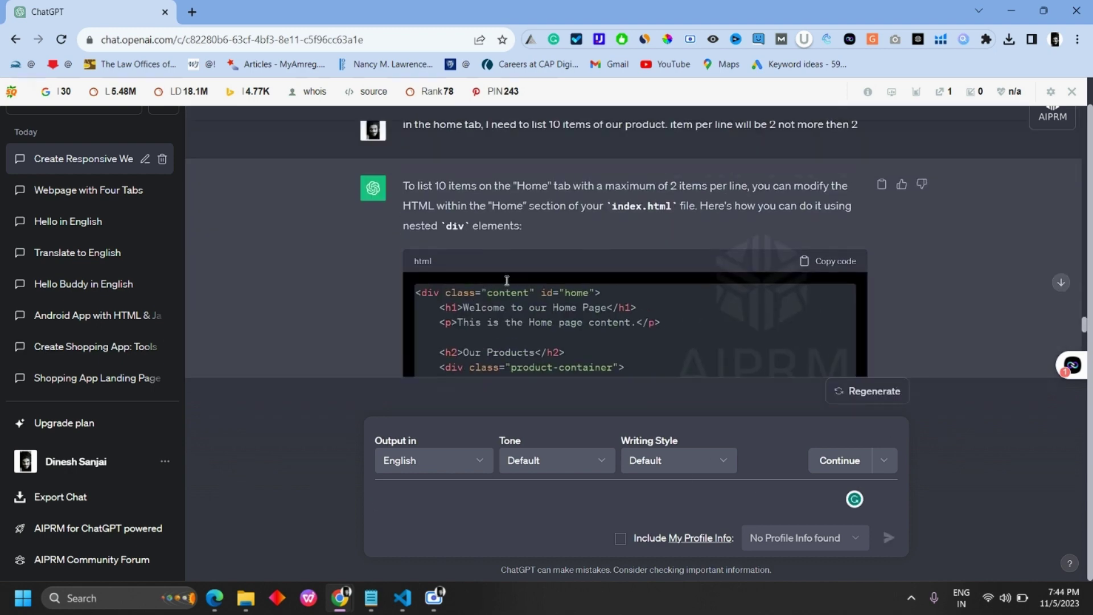
pyautogui.click(843, 290)
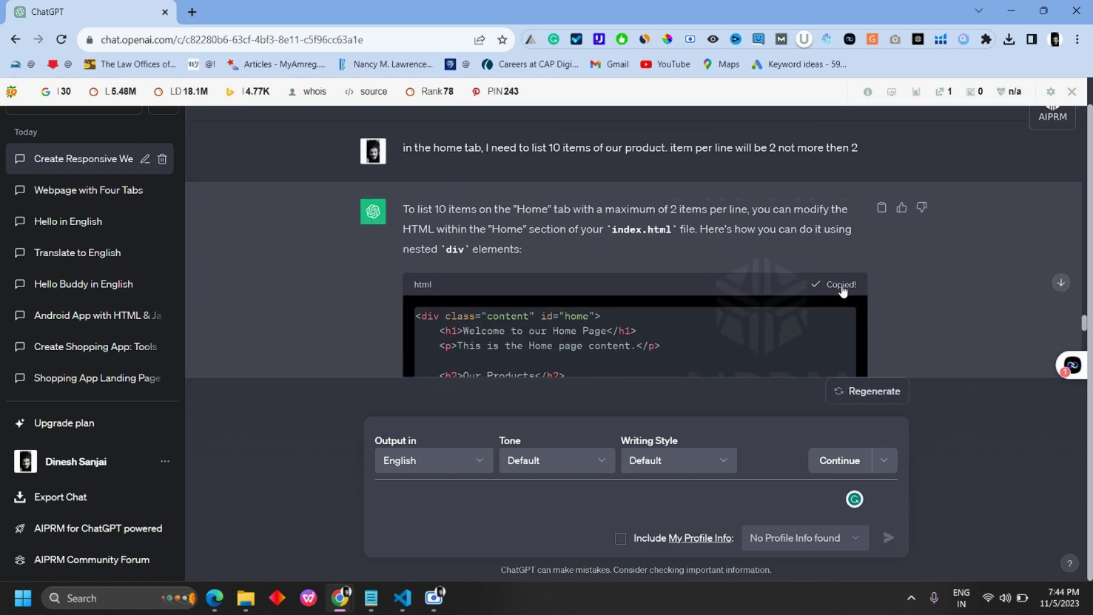
pyautogui.click(409, 605)
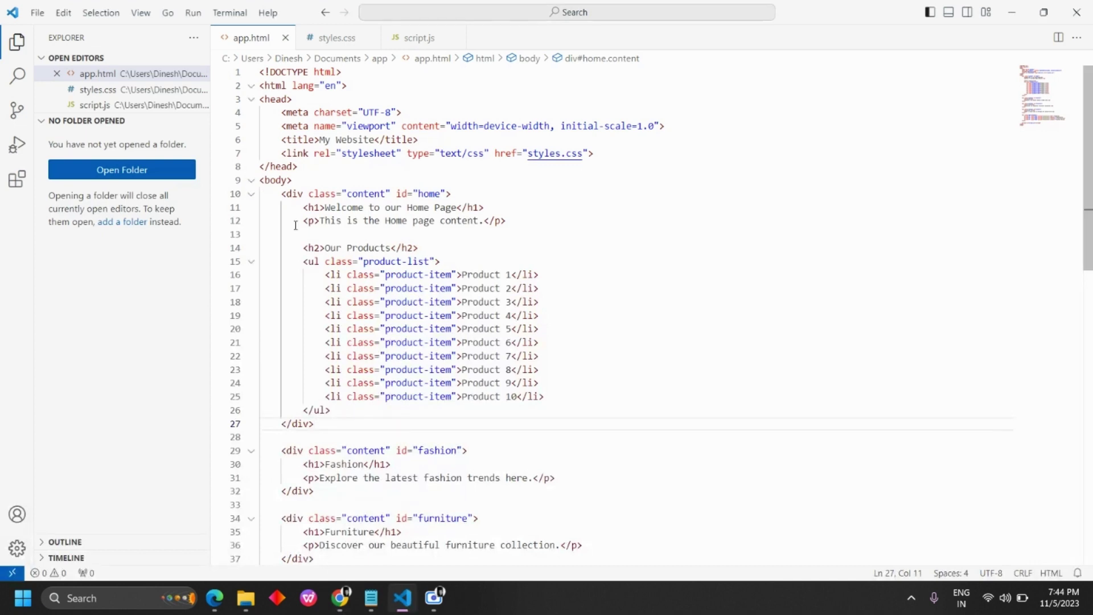
# Step: Swap in the product-container/product-item Home code and reload the page in Edge
pyautogui.moveTo(279, 196); pyautogui.dragTo(348, 421)
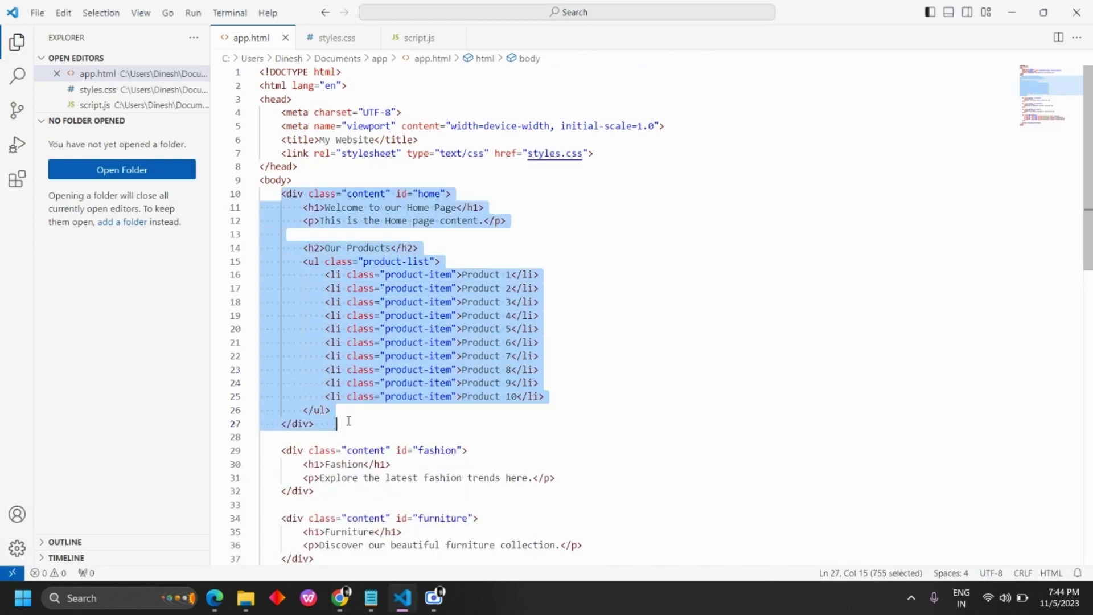
pyautogui.click(349, 422)
pyautogui.moveTo(277, 194); pyautogui.dragTo(337, 424)
pyautogui.hotkey('ctrl', 'v')
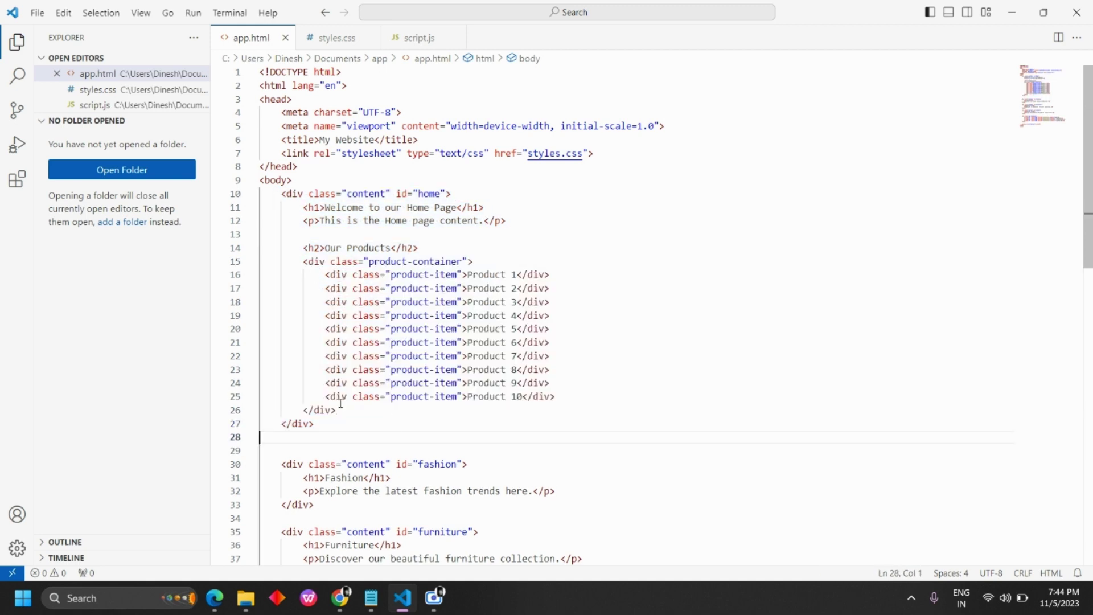
pyautogui.press('BackSpace')
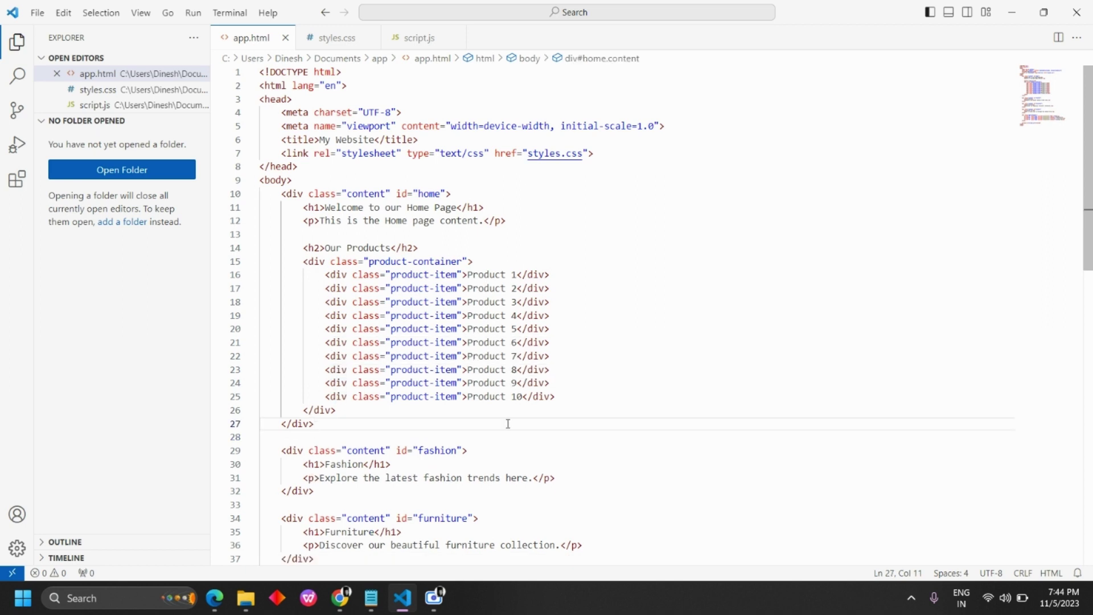
pyautogui.click(214, 598)
pyautogui.click(51, 41)
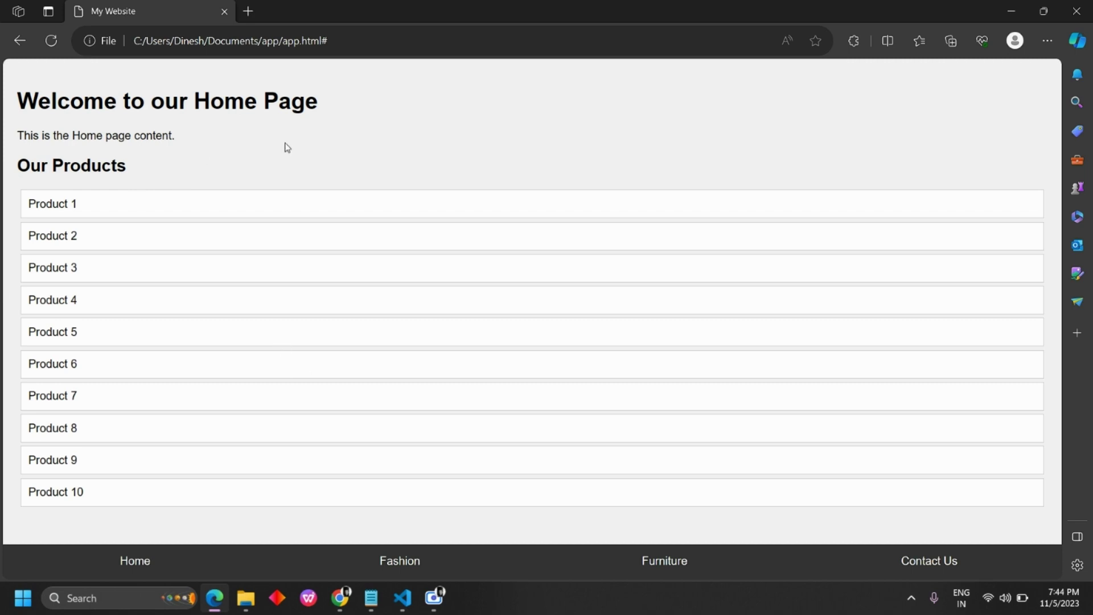
# Step: Return to the ChatGPT chat, checking the saved notes for the next prompt
pyautogui.click(251, 519)
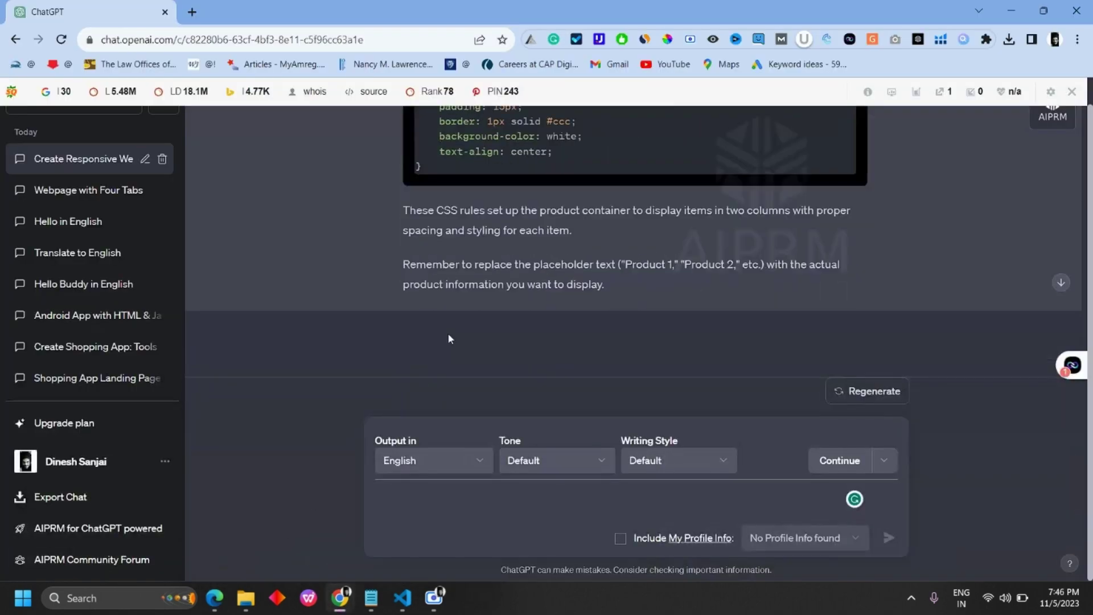
pyautogui.scroll(-1, 447, 339)
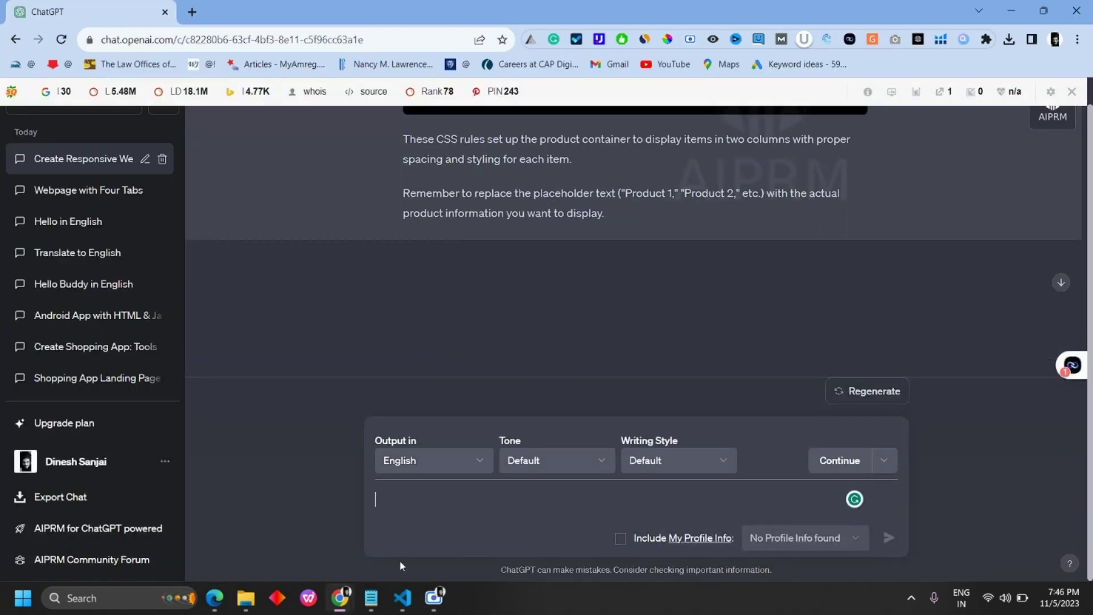
pyautogui.click(370, 598)
pyautogui.click(371, 598)
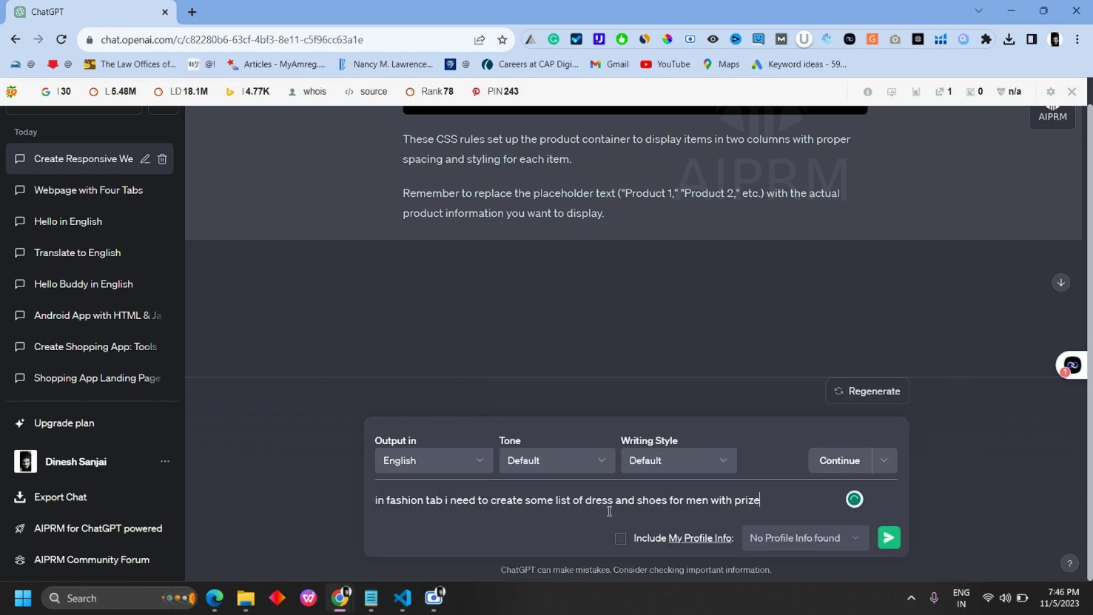
# Step: Apply the grammar fixes to the fashion-tab prompt and send it to ChatGPT
pyautogui.click(377, 500)
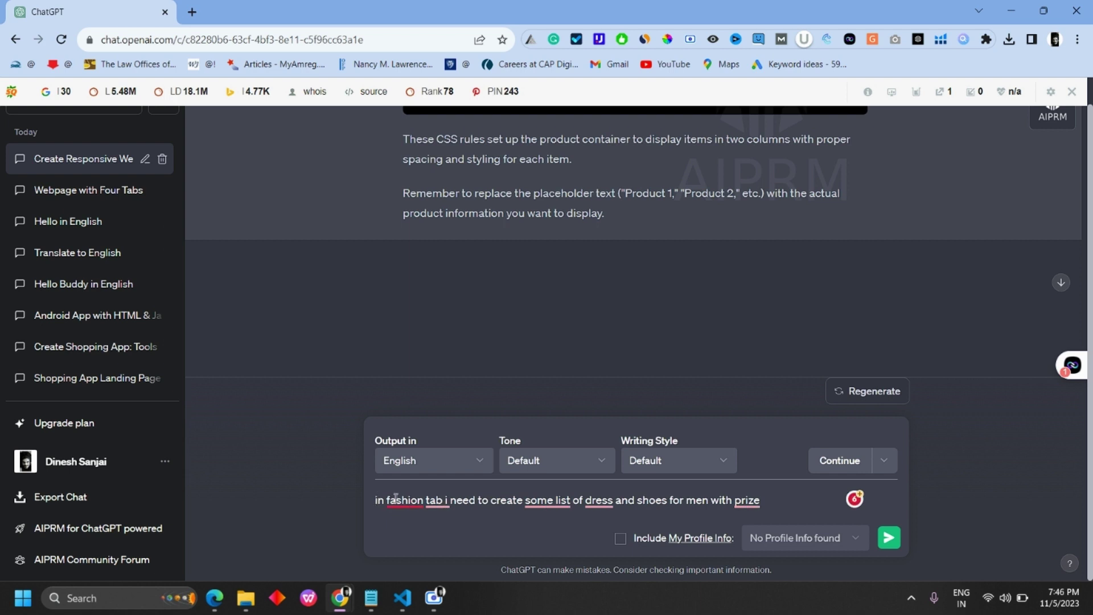
pyautogui.moveTo(395, 499)
pyautogui.click(409, 427)
pyautogui.moveTo(457, 499)
pyautogui.click(454, 428)
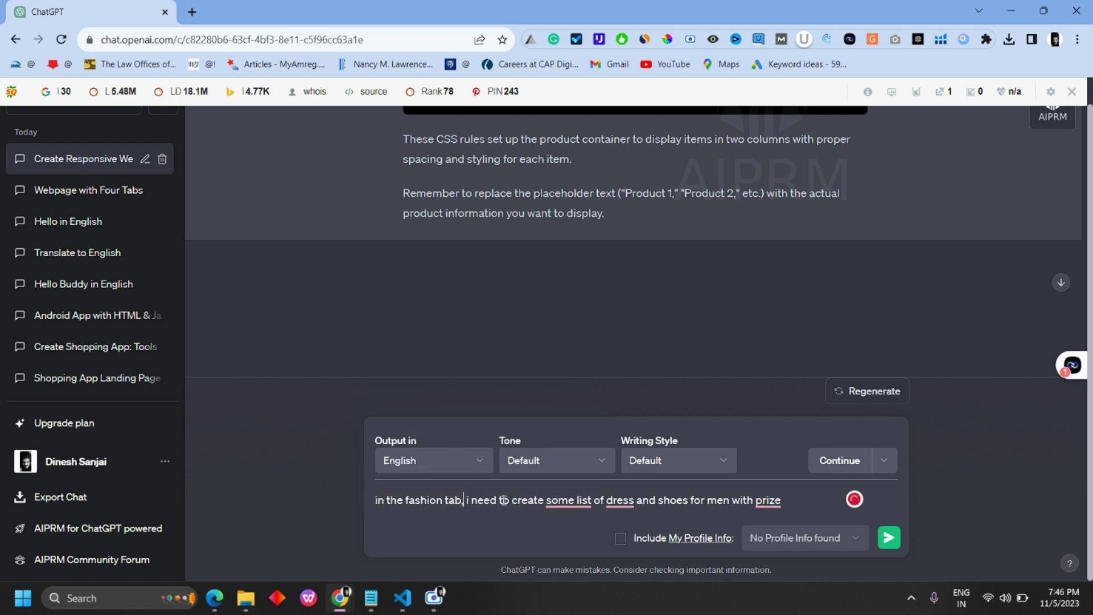
pyautogui.moveTo(561, 504)
pyautogui.press('Return')
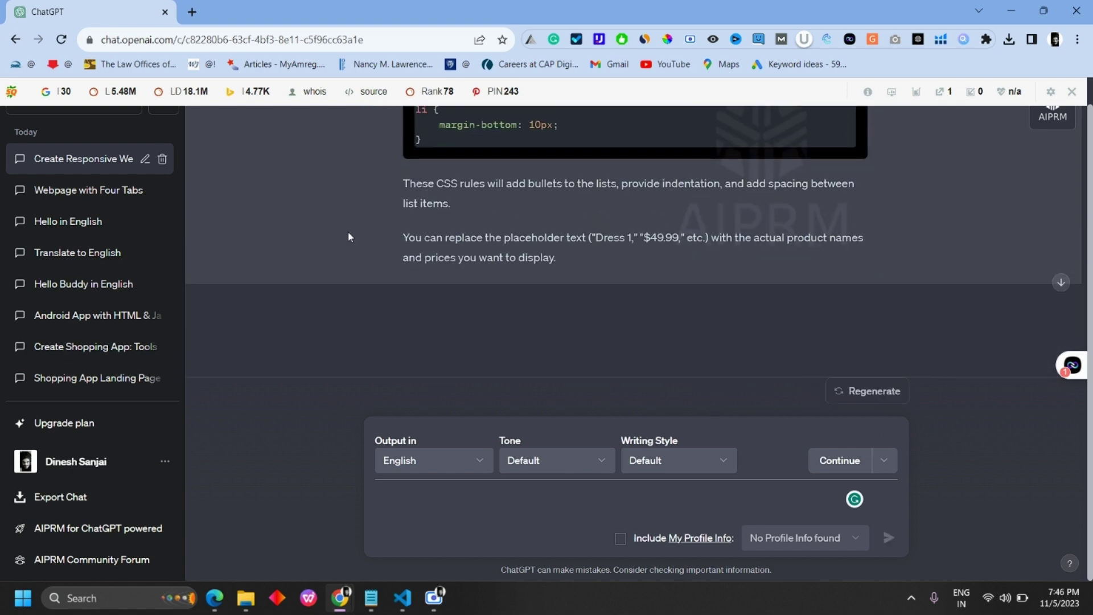
pyautogui.scroll(15, 561, 284)
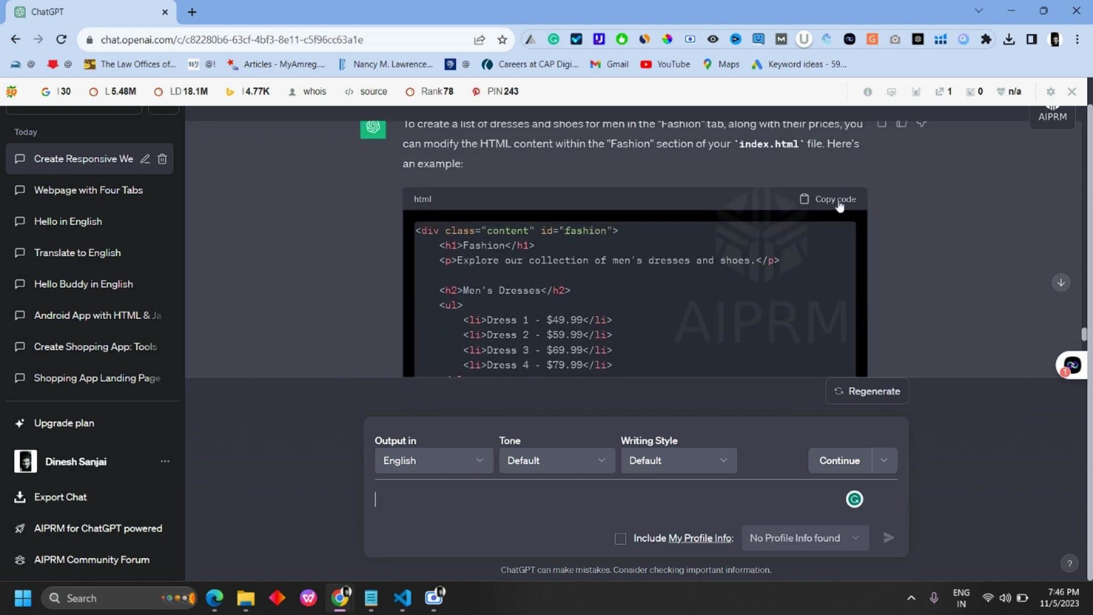
pyautogui.click(402, 598)
# Step: Replace app.html's fashion div with Men's Dresses and Men's Shoes lists, four priced items each
pyautogui.click(245, 41)
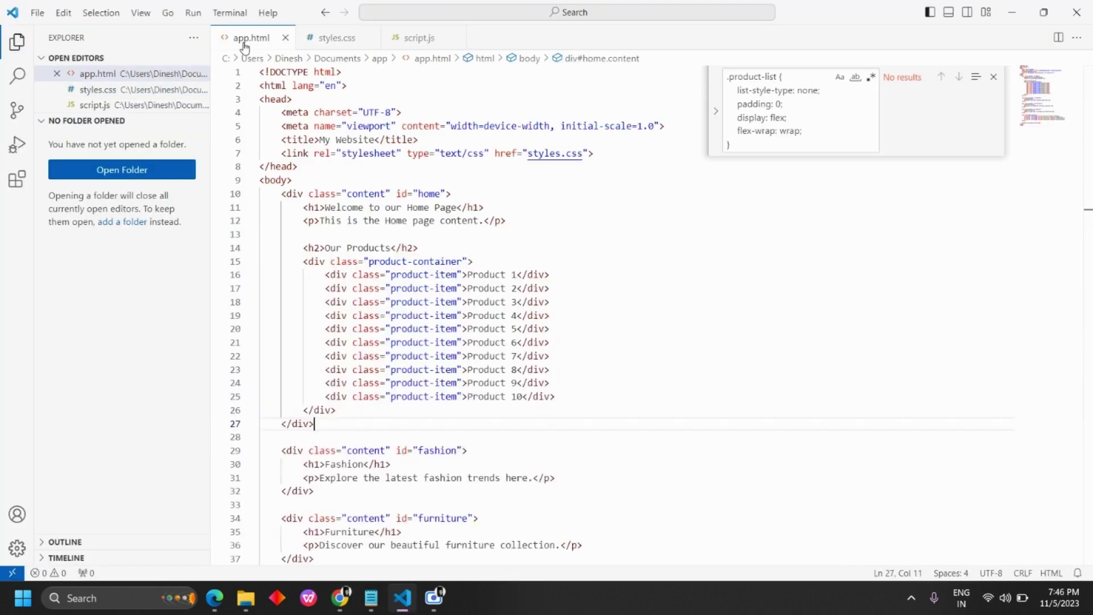
pyautogui.scroll(-2, 406, 306)
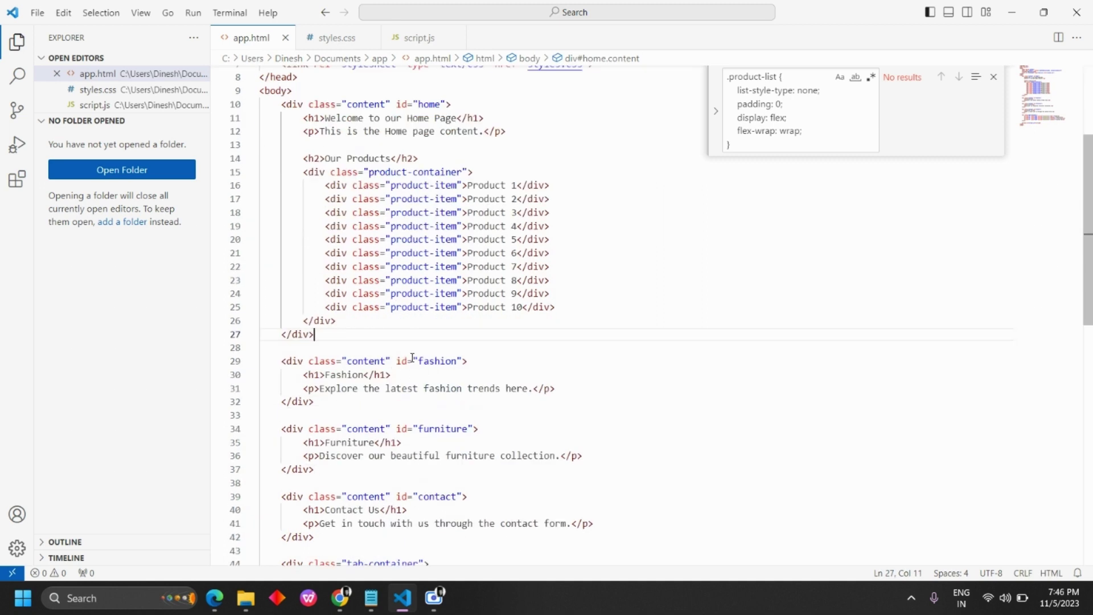
pyautogui.moveTo(282, 361); pyautogui.dragTo(323, 403)
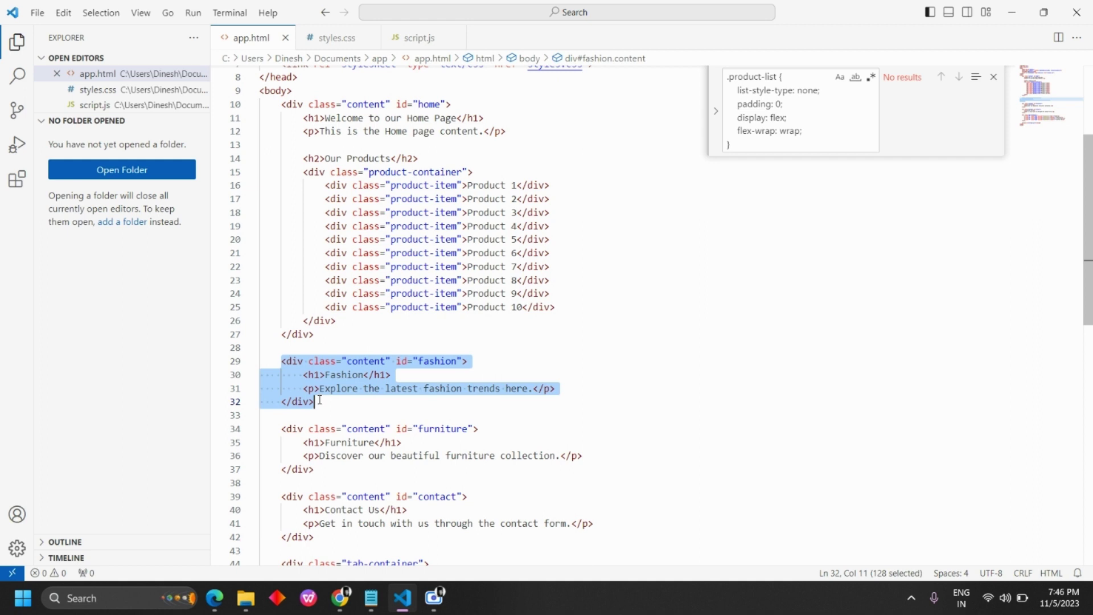
pyautogui.write('<div class="content" id="fashion">         <h1>Fashion</h1>         <p>Explore our collection of men\'s dresses and shoes.</p>          <h2>Men\'s Dresses</h2>         <ul>             <li>Dress 1 - $49.99</li>             <li>Dress 2 - $59.99</li>             <li>Dress 3 - $69.99</li>             <li>Dress 4 - $79.99</li>         </ul>          <h2>Men\'s Shoes</h2>         <ul>             <li>Shoes 1 - $89.99</li>             <li>Shoes 2 - $99.99</li>             <li>Shoes 3 - $109.99</li>             <li>Shoes 4 - $119.99</li>         </ul>     </div>')
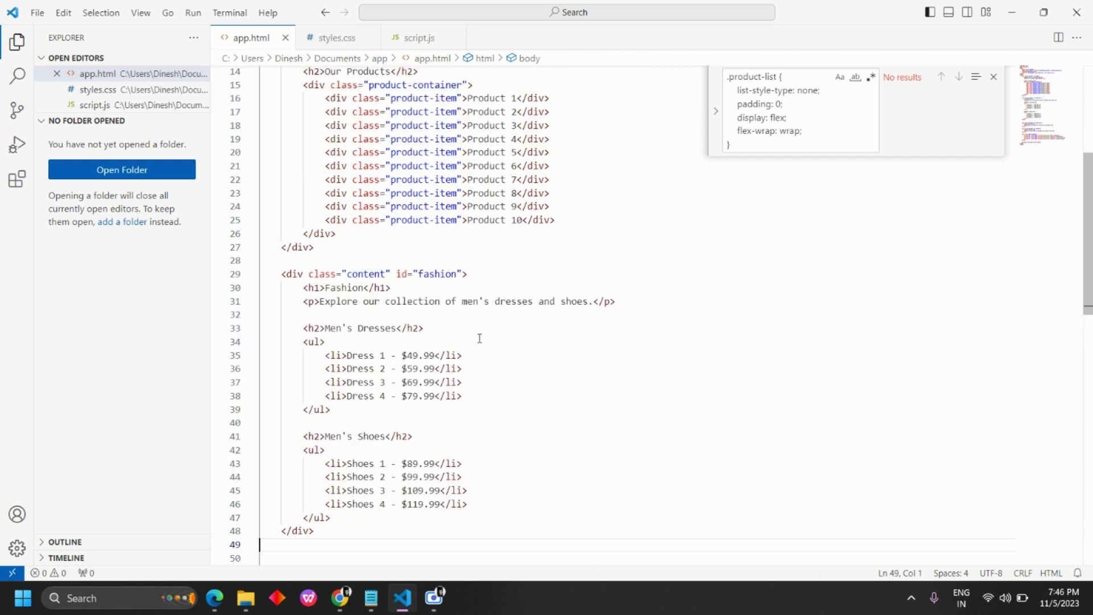
pyautogui.click(215, 598)
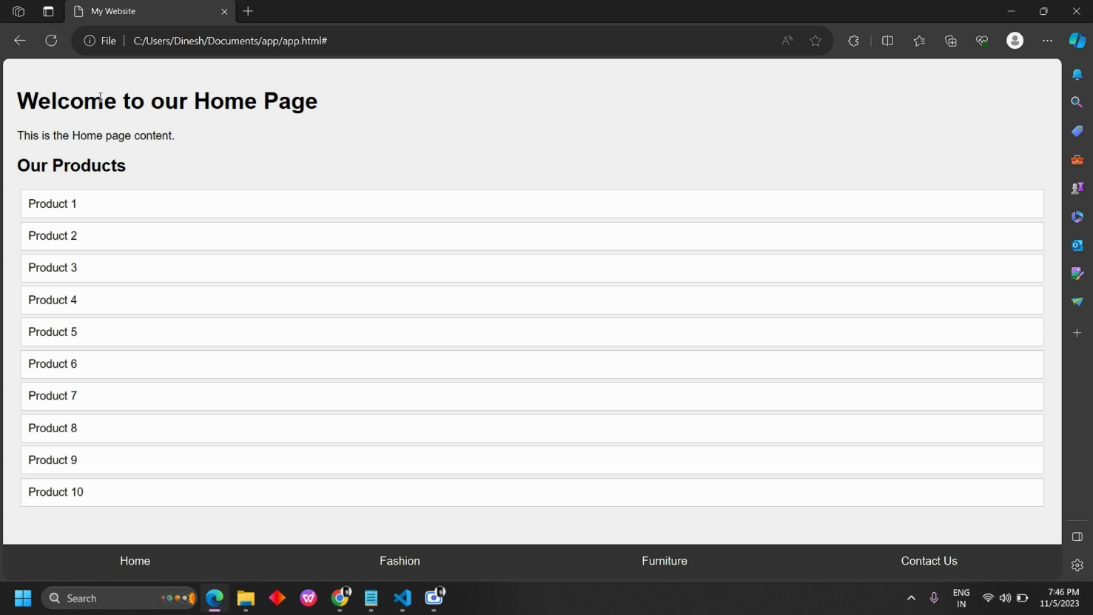
# Step: Open the site's Fashion tab in Edge to view the bulleted dresses and shoes
pyautogui.click(406, 572)
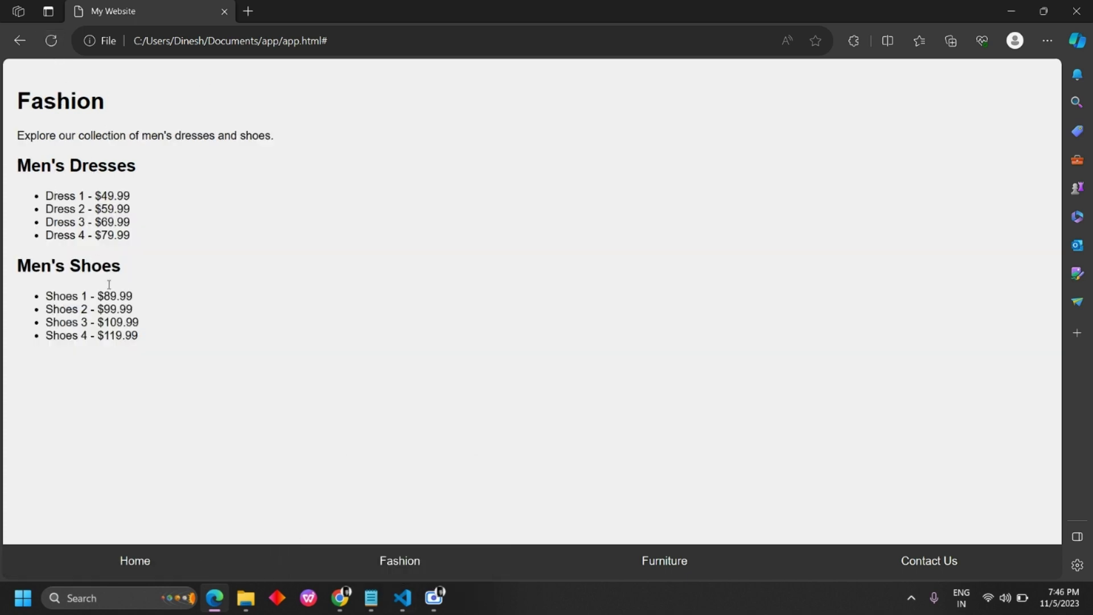
pyautogui.moveTo(108, 284); pyautogui.dragTo(44, 194)
pyautogui.click(150, 242)
# Step: Highlight the Dress 1 and Dress 2 price lines, then bring up the notes for the next prompt
pyautogui.moveTo(46, 195); pyautogui.dragTo(166, 200)
pyautogui.moveTo(49, 209); pyautogui.dragTo(151, 215)
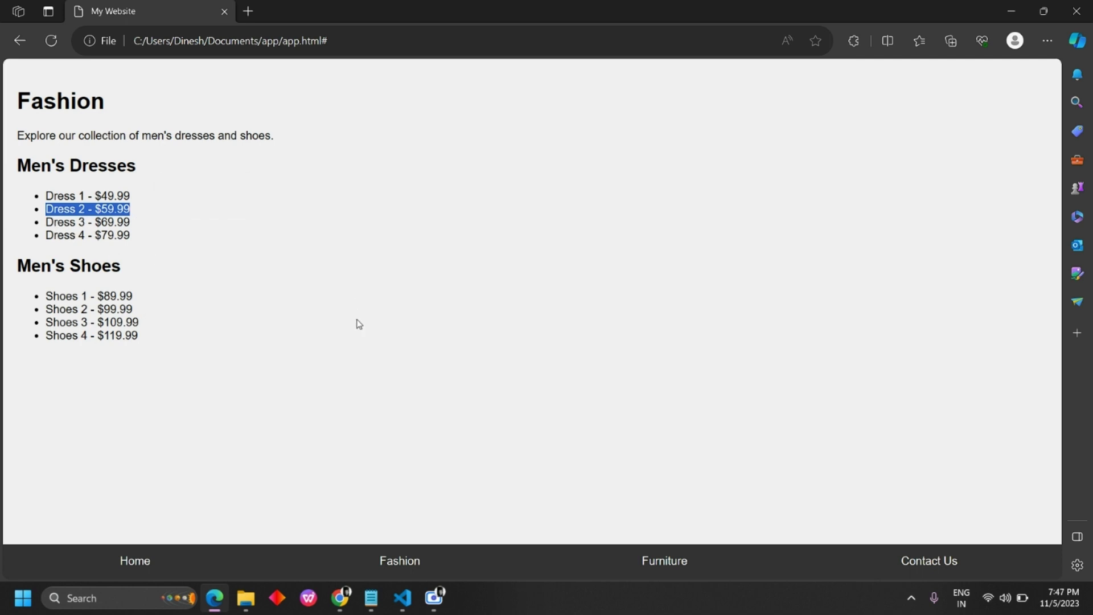
pyautogui.click(377, 602)
pyautogui.click(555, 463)
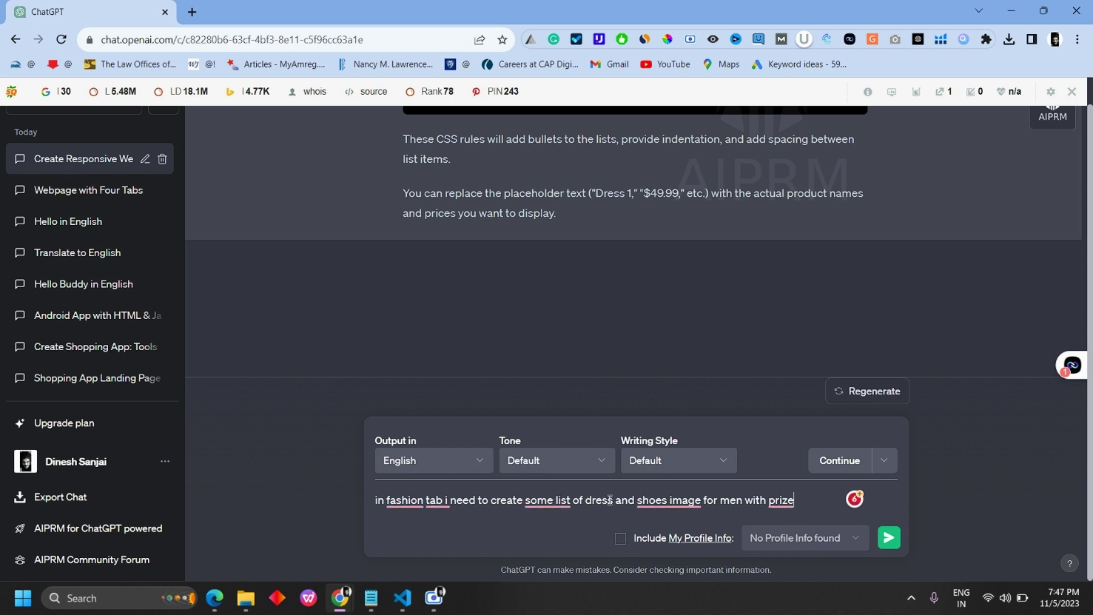
# Step: Send the prompt asking for fashion-tab dress and shoe images with prices, dismissing the Grammarly suggestion
pyautogui.moveTo(667, 504)
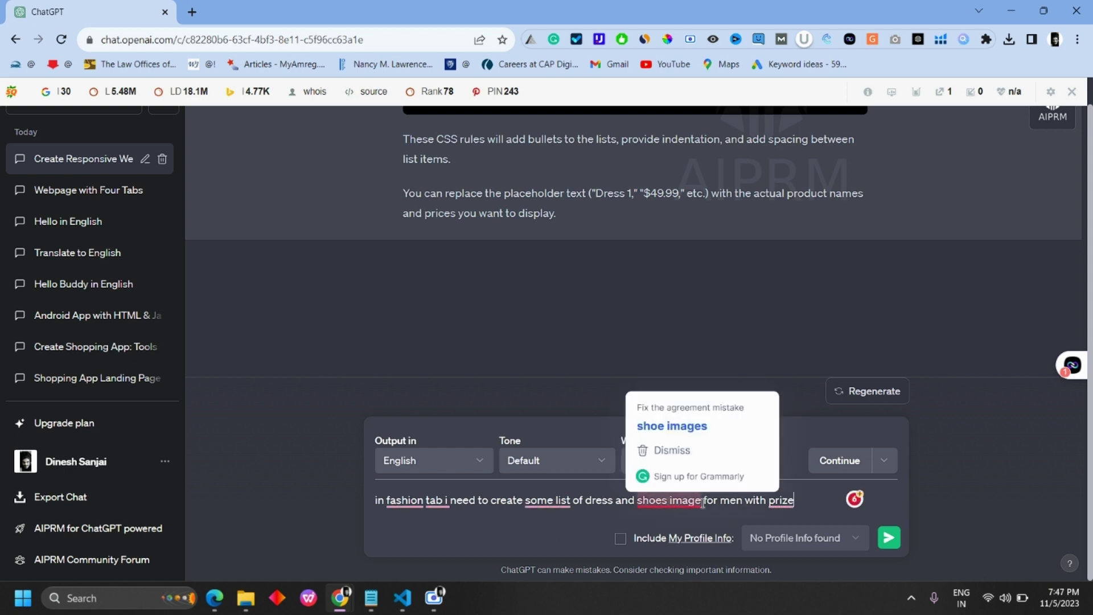
pyautogui.moveTo(705, 501); pyautogui.dragTo(675, 505)
pyautogui.click(815, 500)
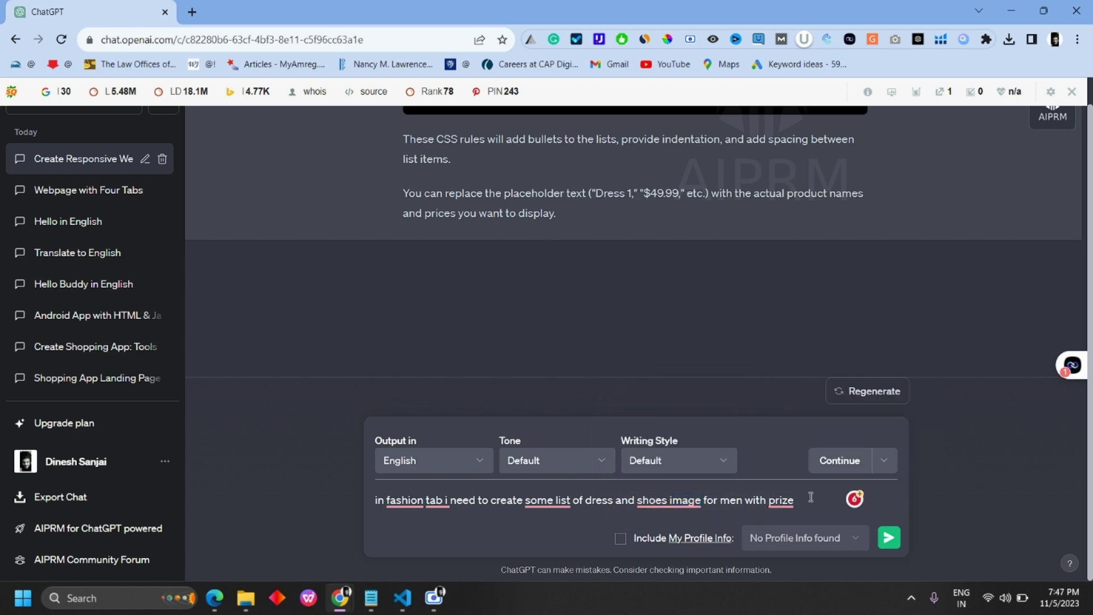
pyautogui.press('Return')
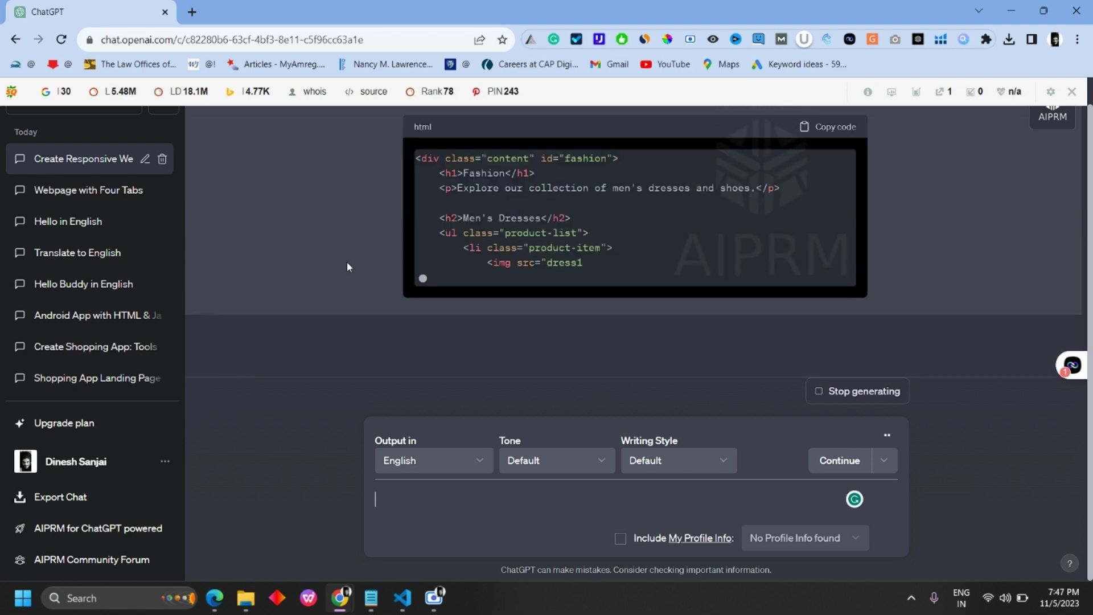
pyautogui.scroll(5, 398, 291)
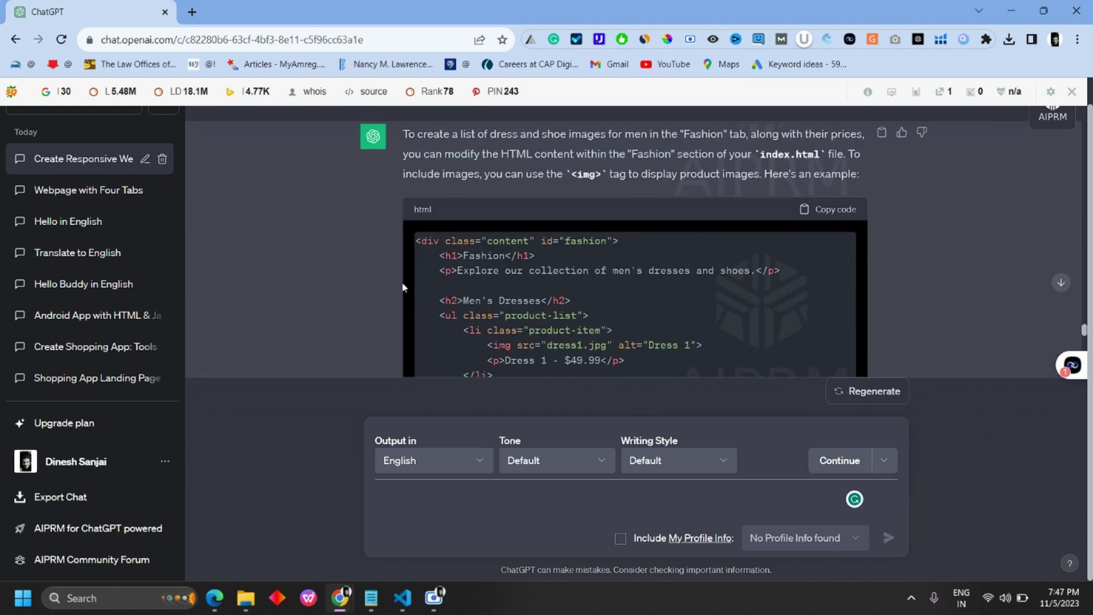
# Step: Copy ChatGPT's image-based fashion HTML and swap it in for the old fashion section in app.html
pyautogui.click(833, 215)
pyautogui.click(402, 598)
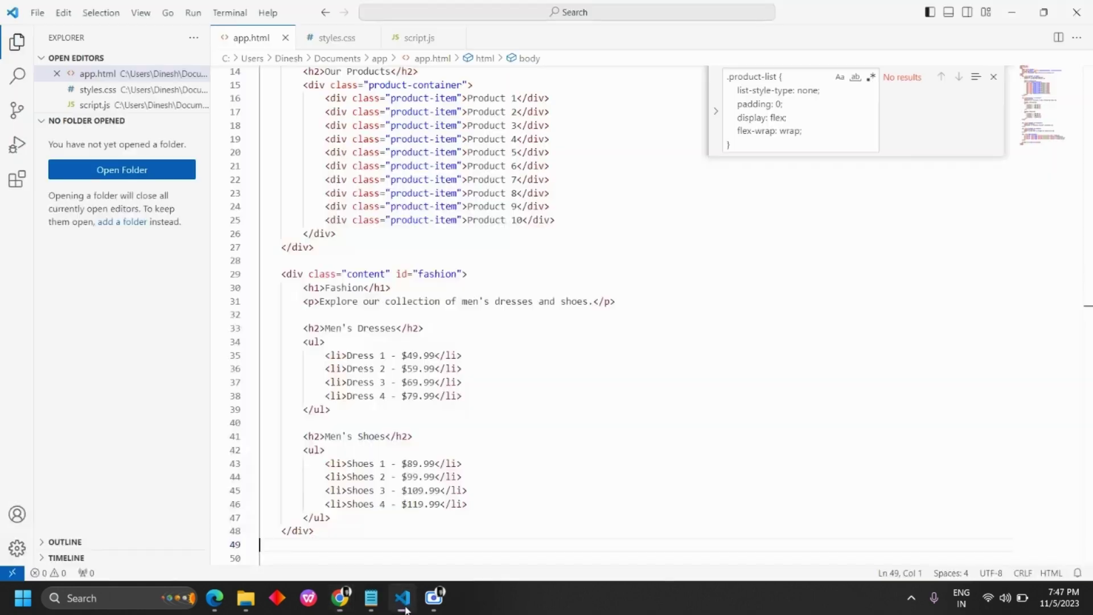
pyautogui.moveTo(283, 275); pyautogui.dragTo(447, 528)
pyautogui.press('BackSpace')
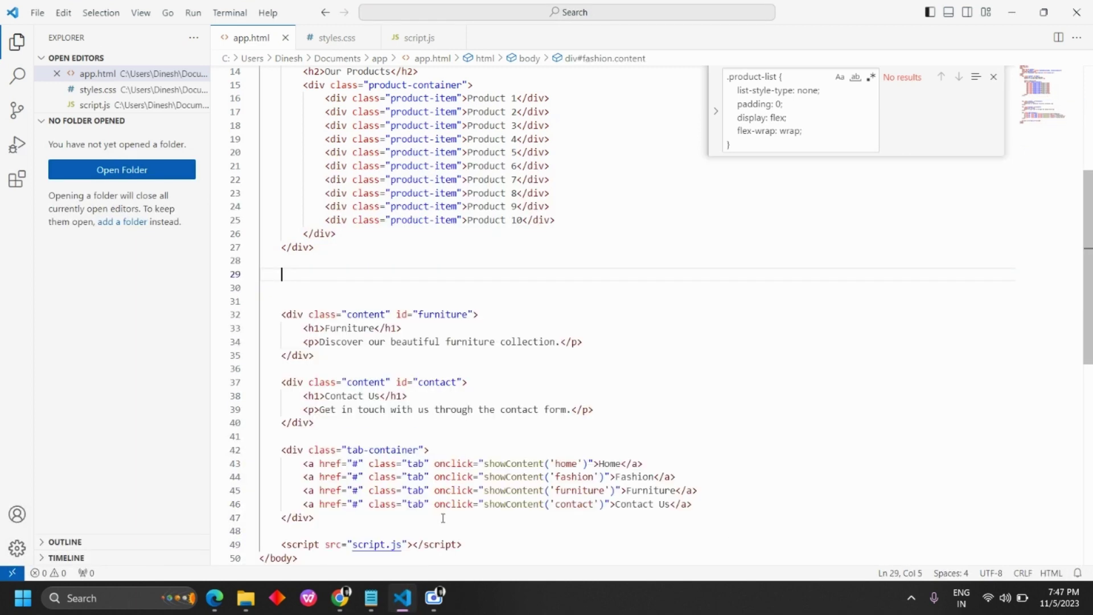
pyautogui.press('Up')
pyautogui.hotkey('ctrl', 'v')
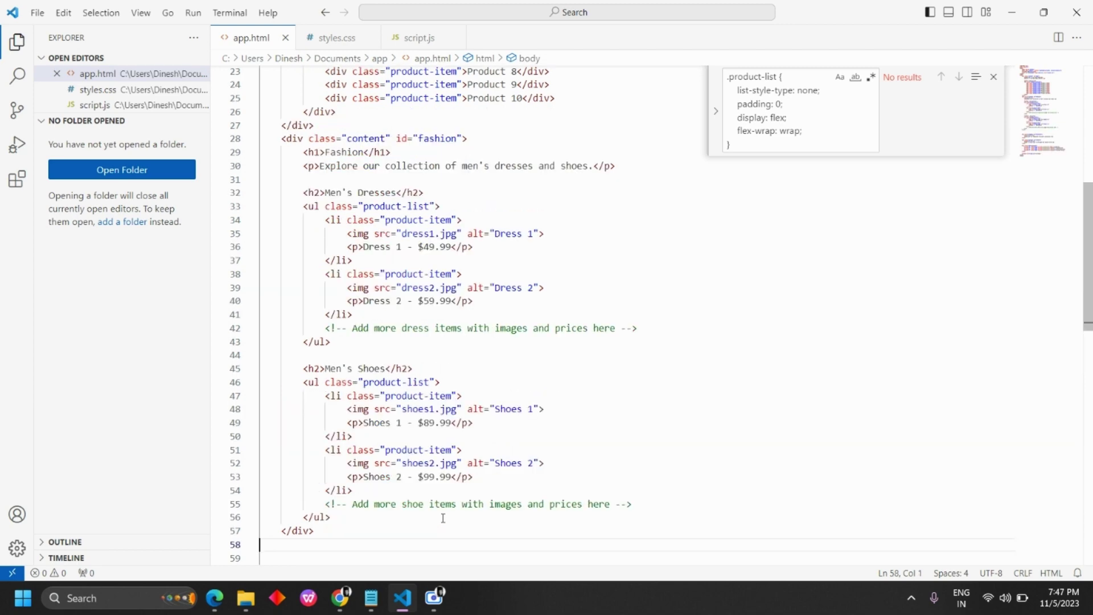
pyautogui.scroll(-3, 444, 520)
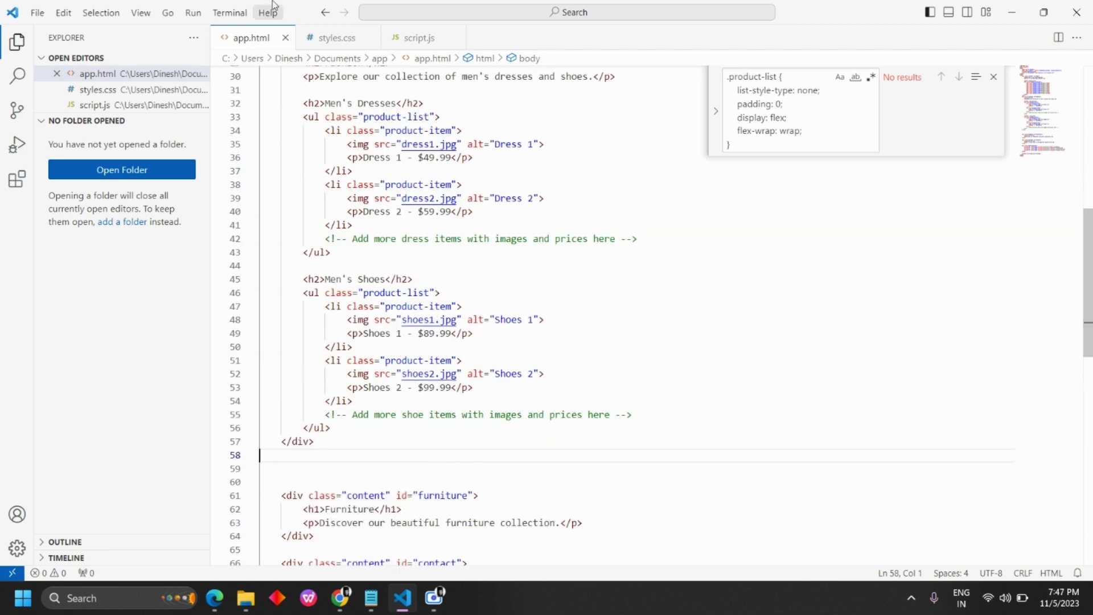
# Step: Reload the local shopping site in Edge and open its Fashion tab
pyautogui.click(217, 607)
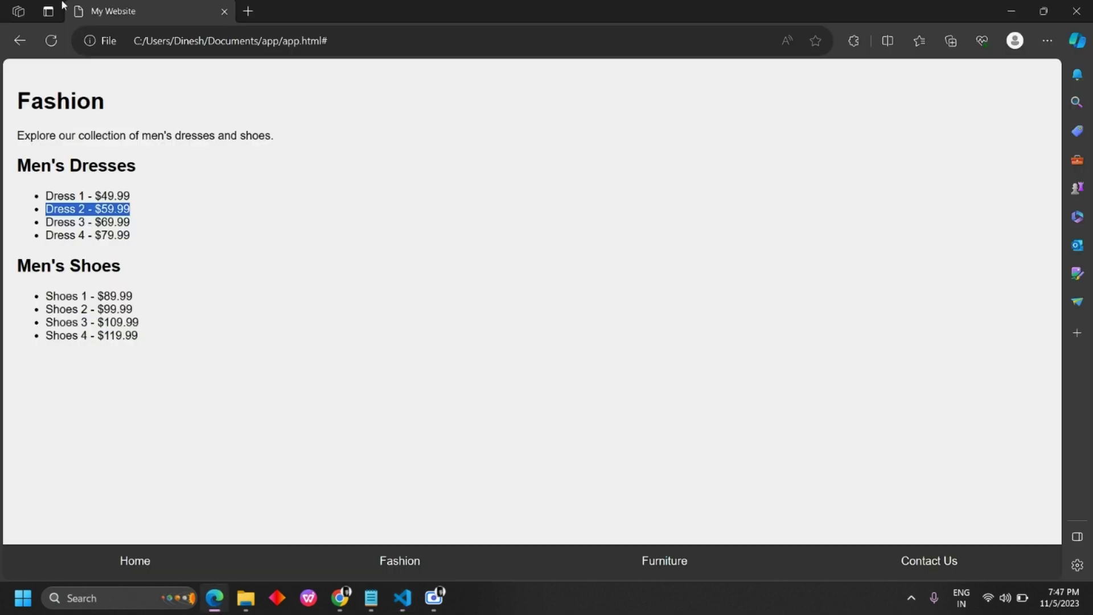
pyautogui.click(51, 40)
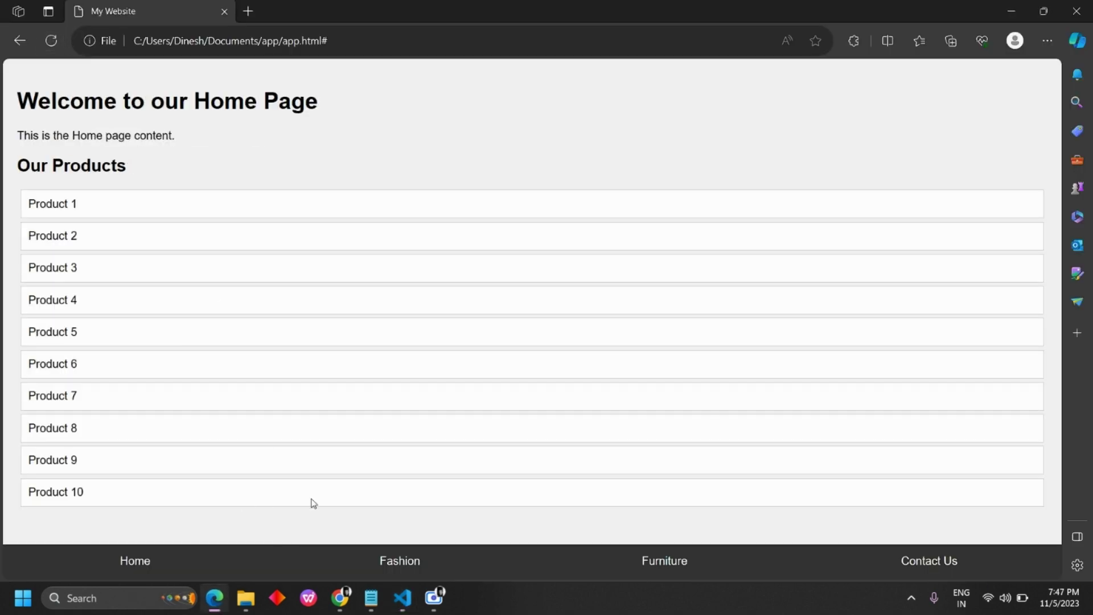
pyautogui.click(398, 567)
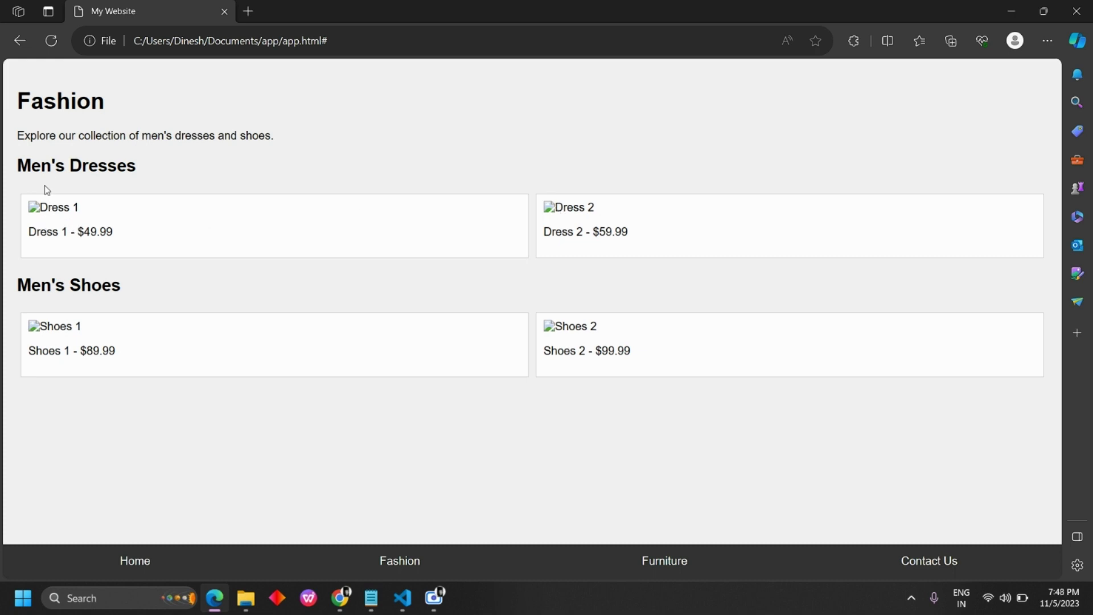
# Step: Inspect the Men's Dresses and Men's Shoes headings, then go back to ChatGPT
pyautogui.moveTo(25, 161); pyautogui.dragTo(156, 161)
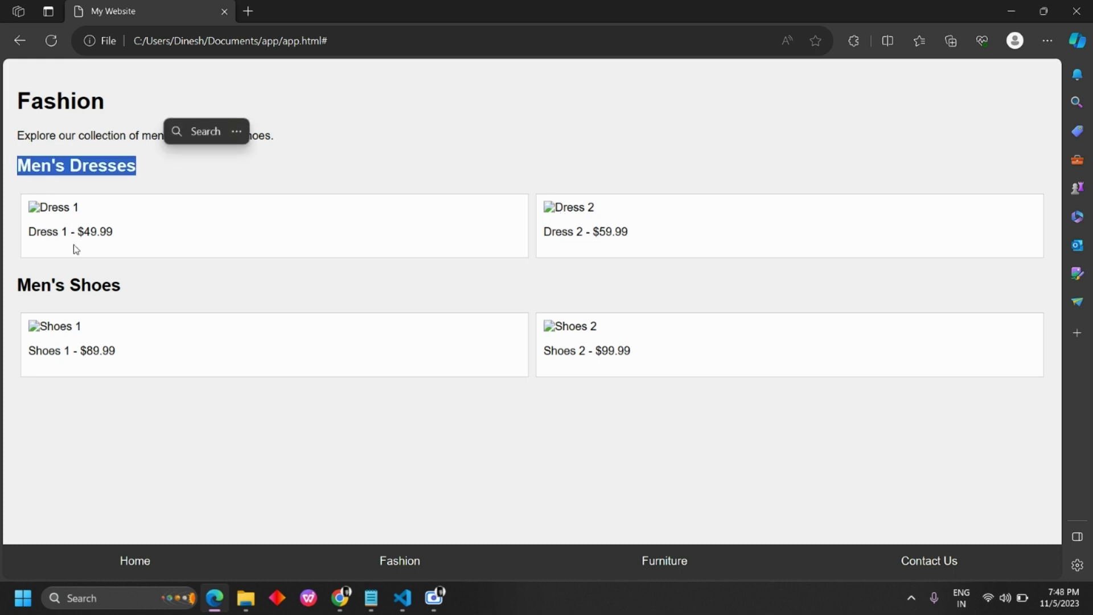
pyautogui.moveTo(18, 285); pyautogui.dragTo(117, 292)
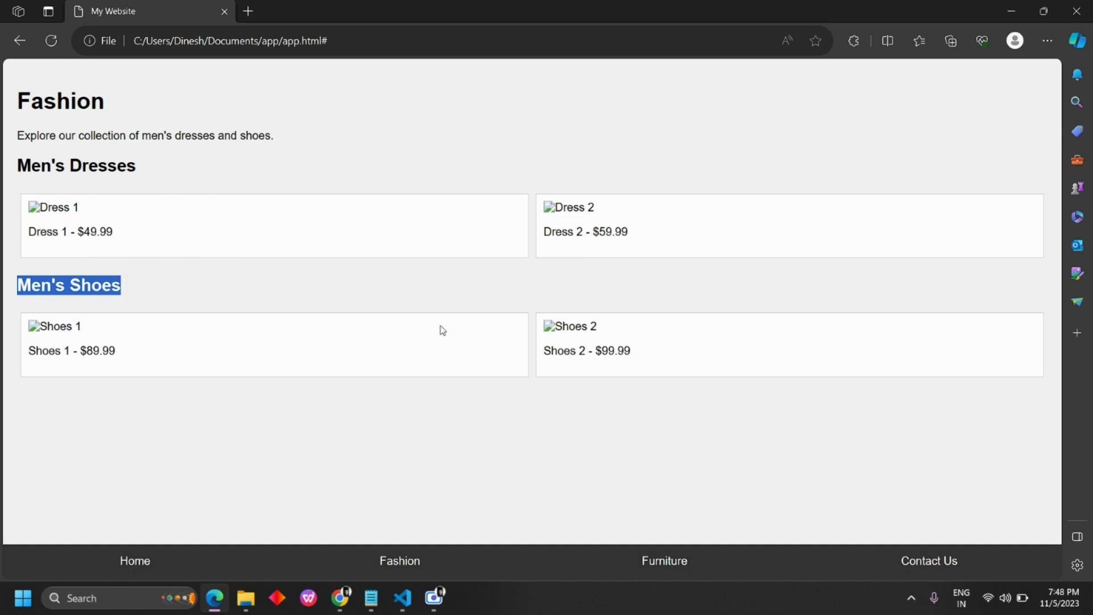
pyautogui.click(303, 542)
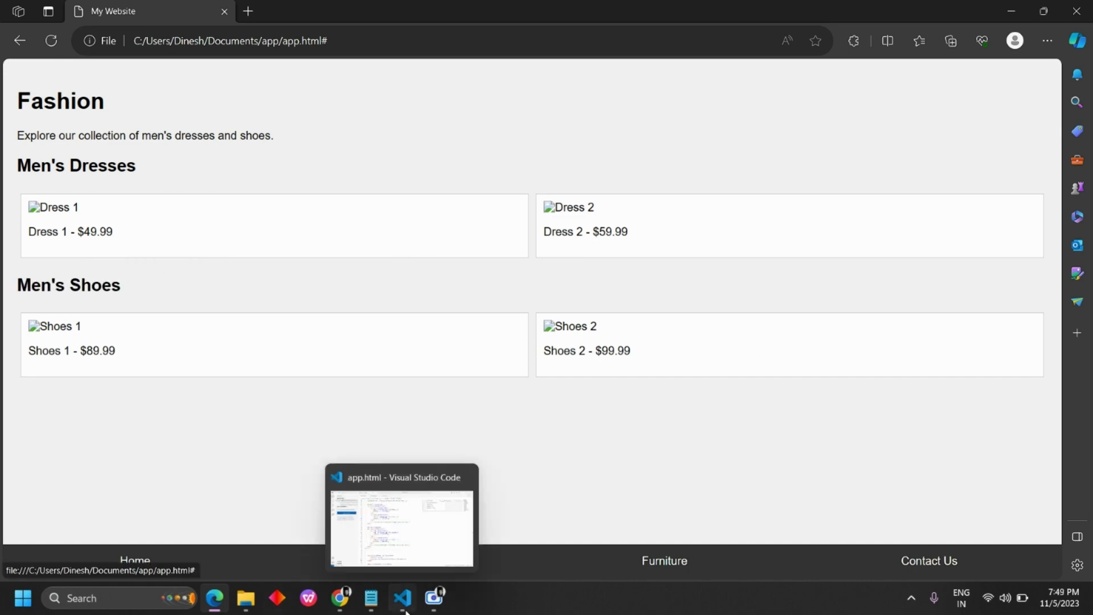
pyautogui.click(342, 609)
pyautogui.click(238, 540)
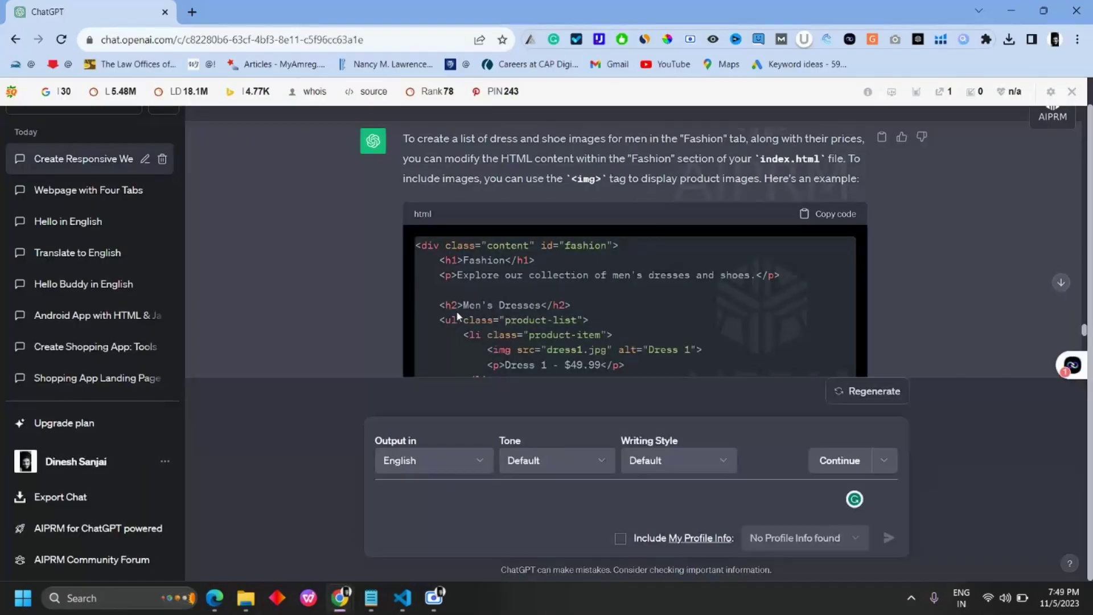
# Step: Review the reply's .product-list and .product-item CSS, then return to VS Code with app.html
pyautogui.scroll(-15, 456, 309)
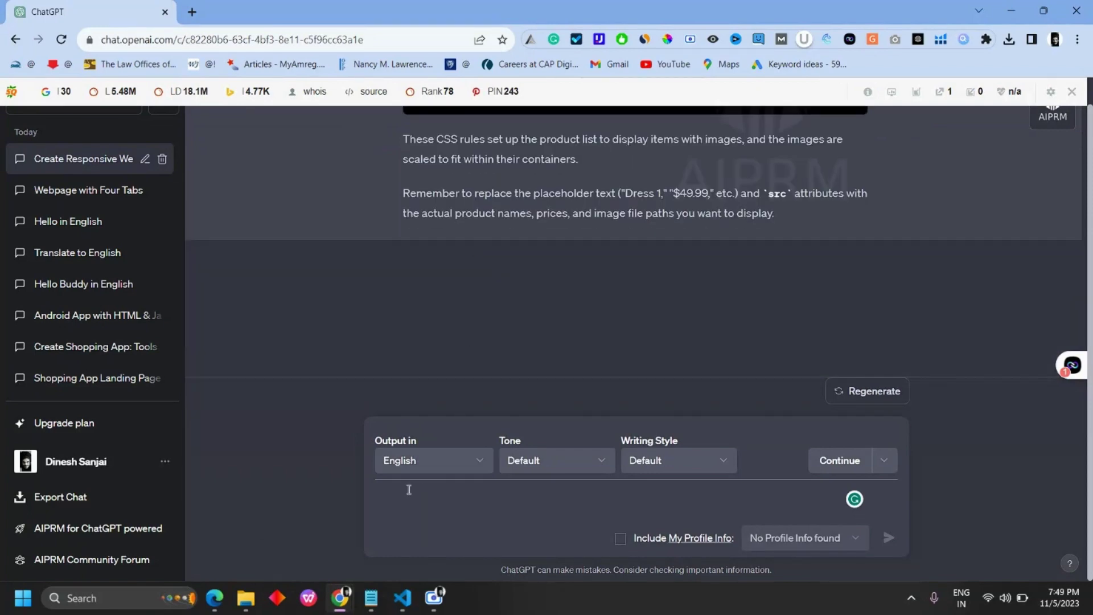
pyautogui.scroll(5, 529, 321)
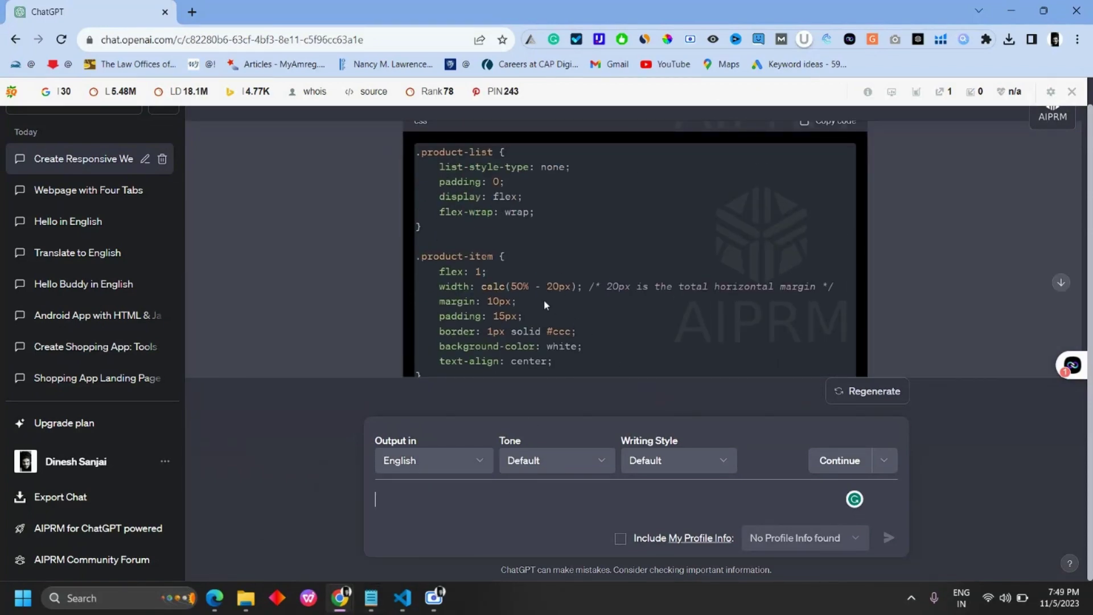
pyautogui.click(403, 598)
pyautogui.scroll(-3, 433, 400)
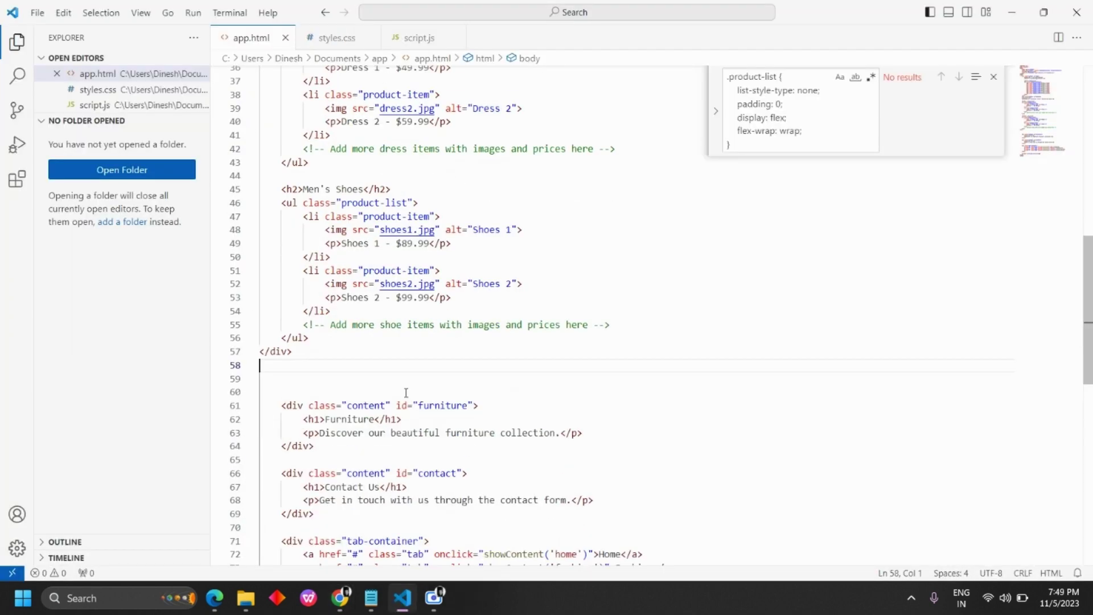
pyautogui.moveTo(282, 357); pyautogui.dragTo(314, 403)
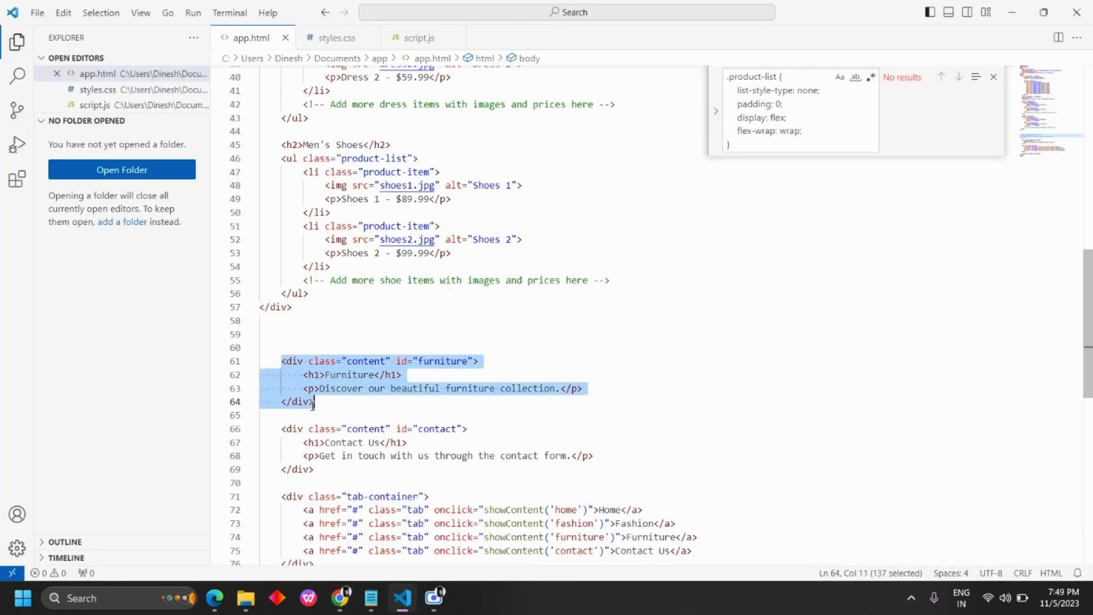
pyautogui.click(462, 408)
pyautogui.scroll(-2, 534, 357)
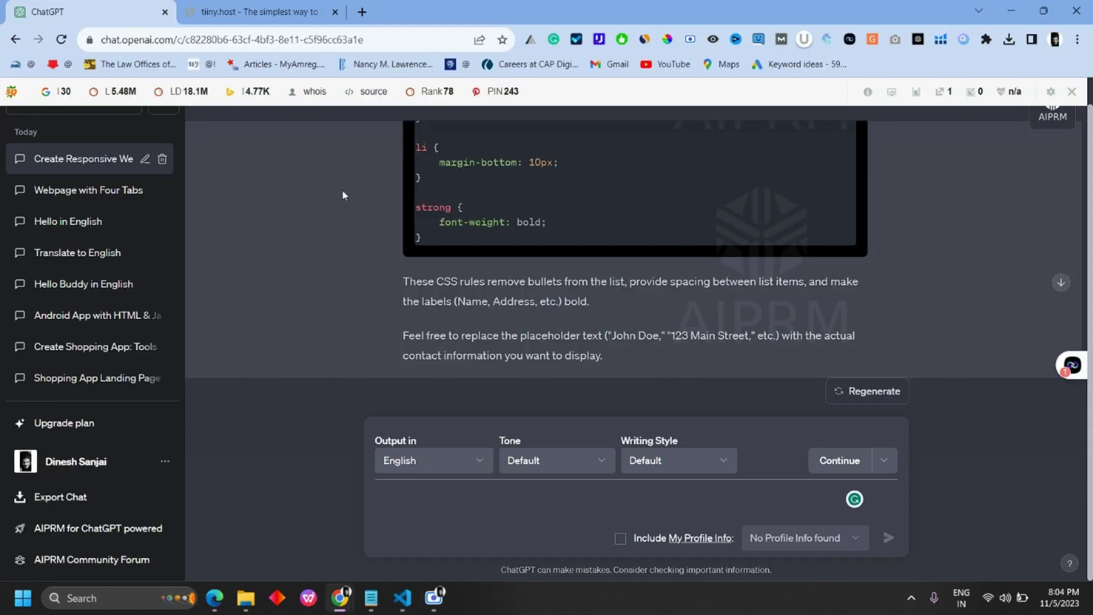
# Step: Check the local site's Contact Us page and file address, then bring up the tiiny.host upload page
pyautogui.hotkey('alt', 'Tab')
pyautogui.click(359, 36)
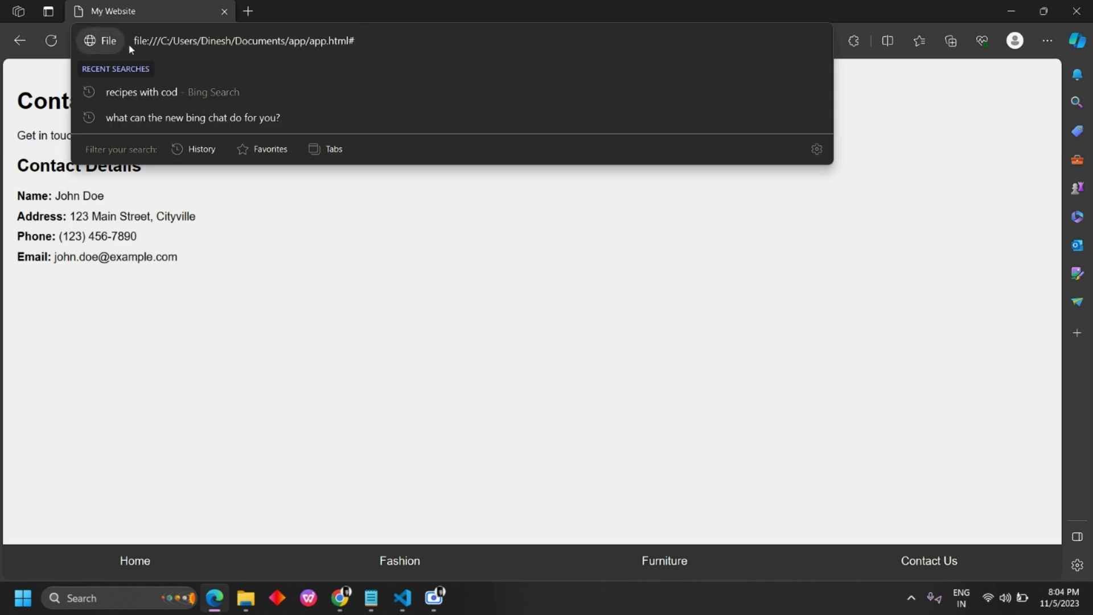
pyautogui.click(396, 388)
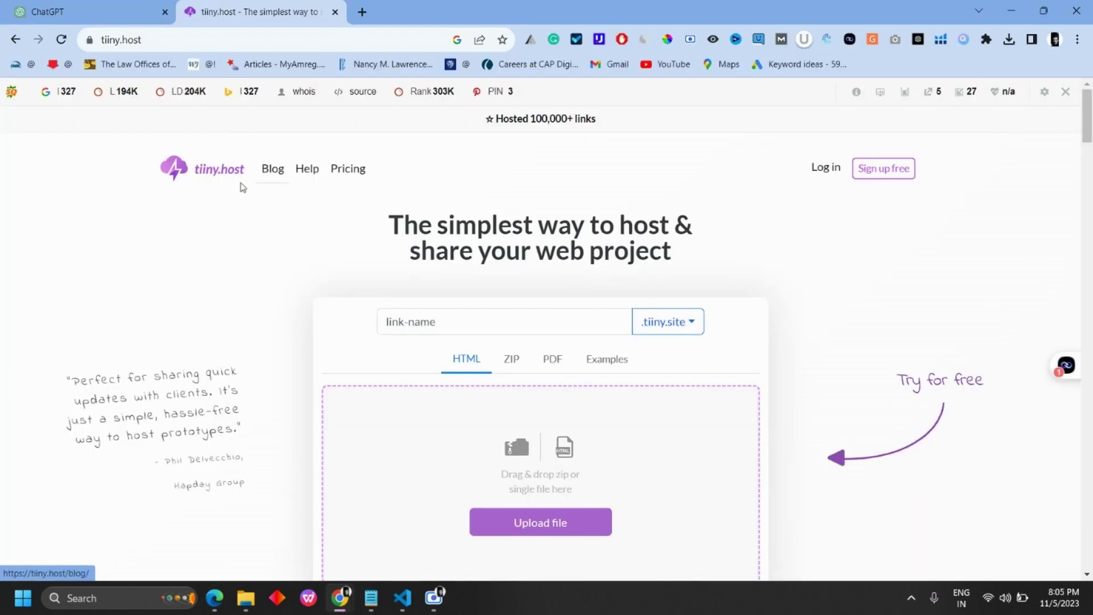
pyautogui.click(340, 598)
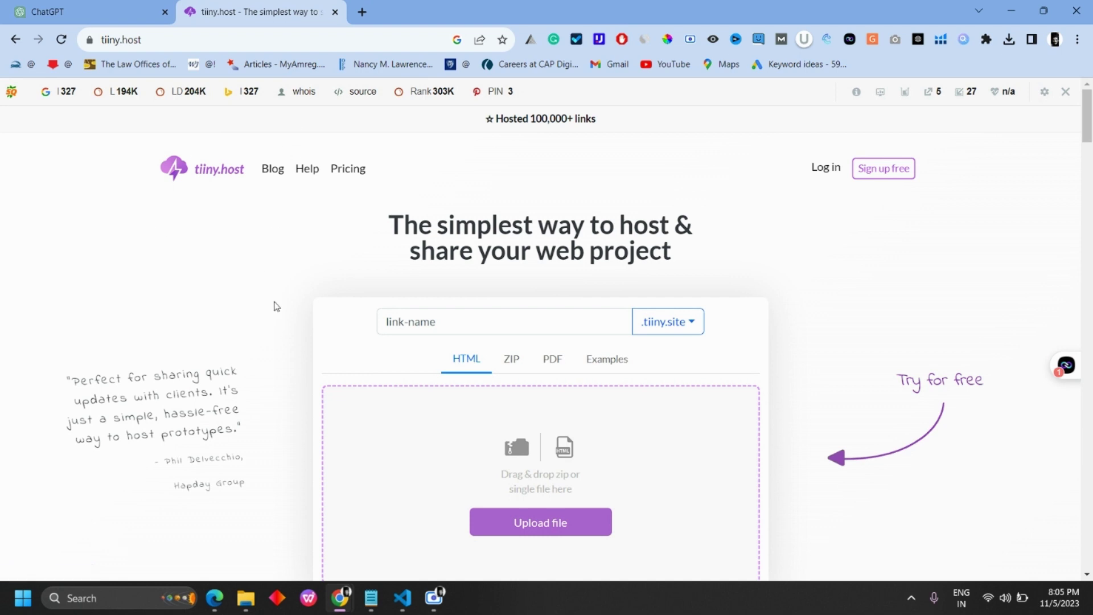
pyautogui.scroll(-3, 456, 288)
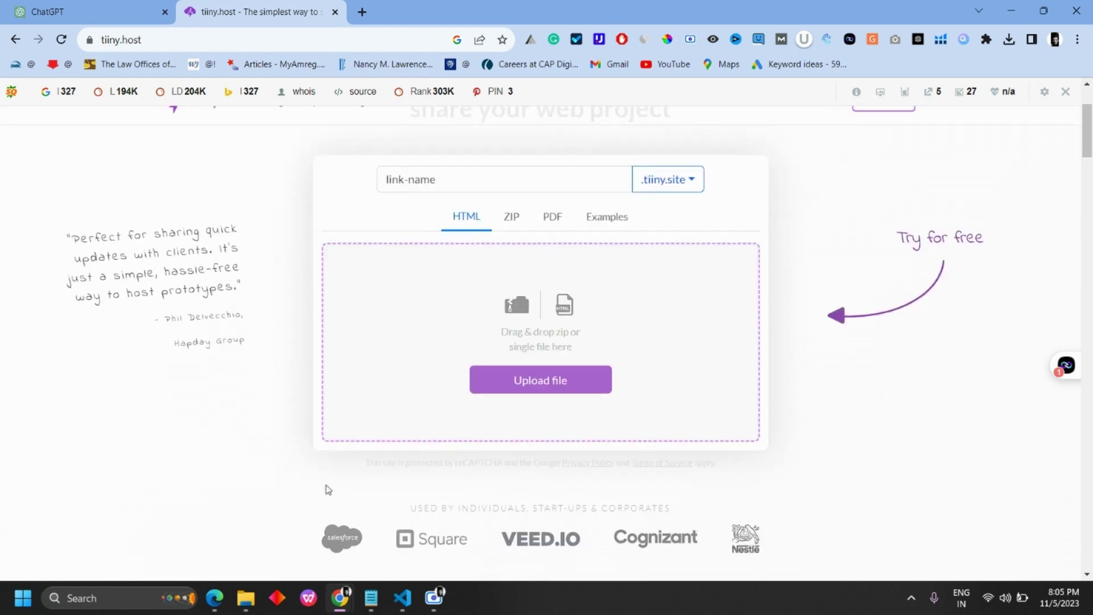
# Step: Compress the app folder in Documents into app.zip
pyautogui.click(246, 599)
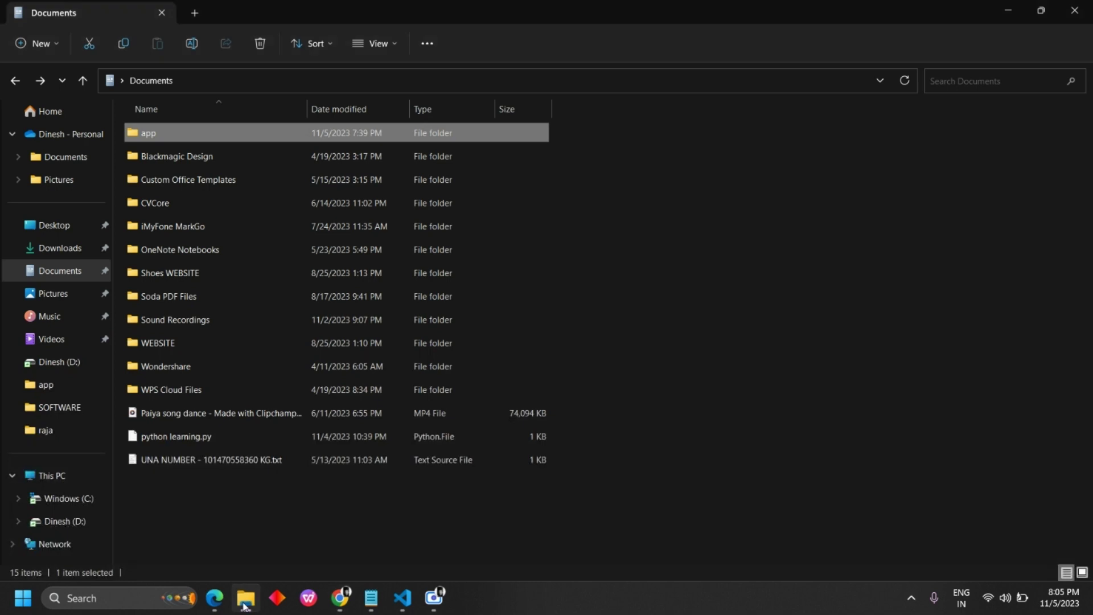
pyautogui.rightClick(194, 138)
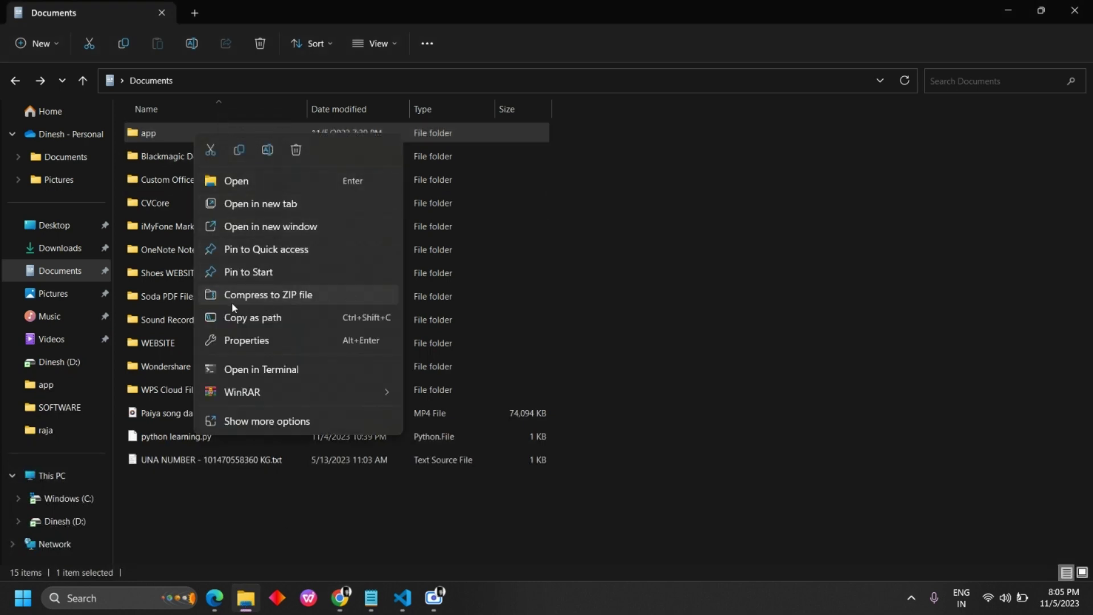
pyautogui.click(287, 295)
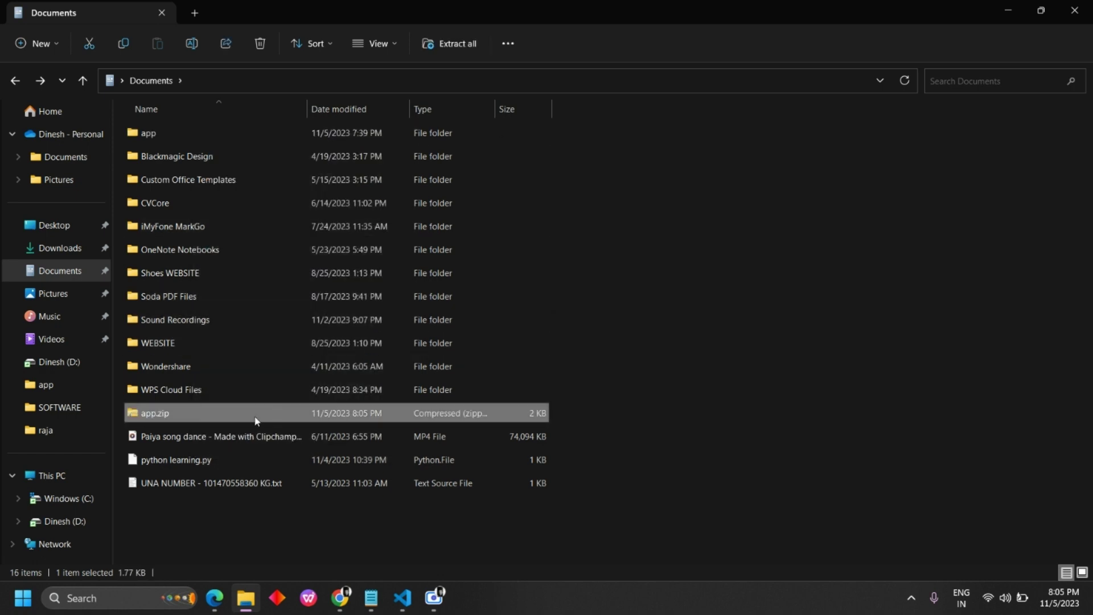
pyautogui.click(651, 371)
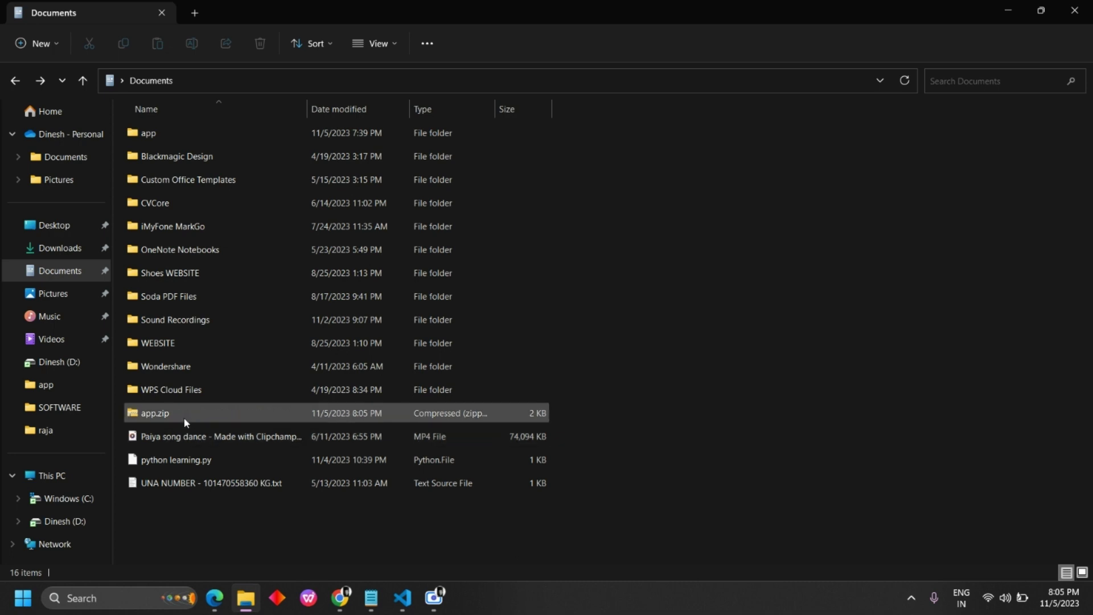
pyautogui.click(338, 605)
# Step: Attach app.zip from the Documents folder as the tiiny.host upload file
pyautogui.click(549, 380)
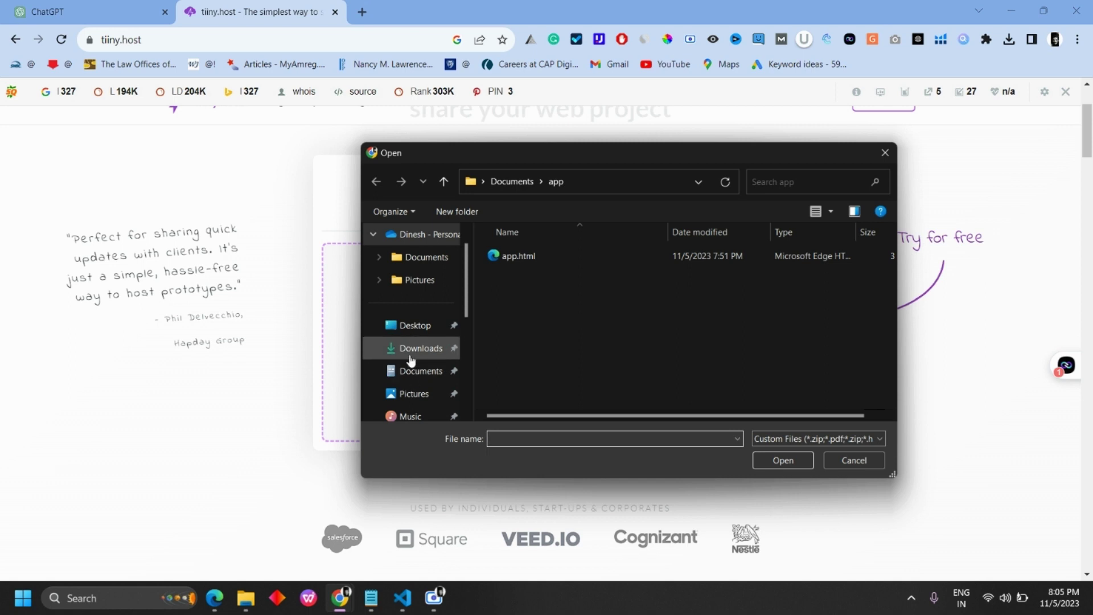
pyautogui.scroll(-1, 413, 356)
pyautogui.click(420, 350)
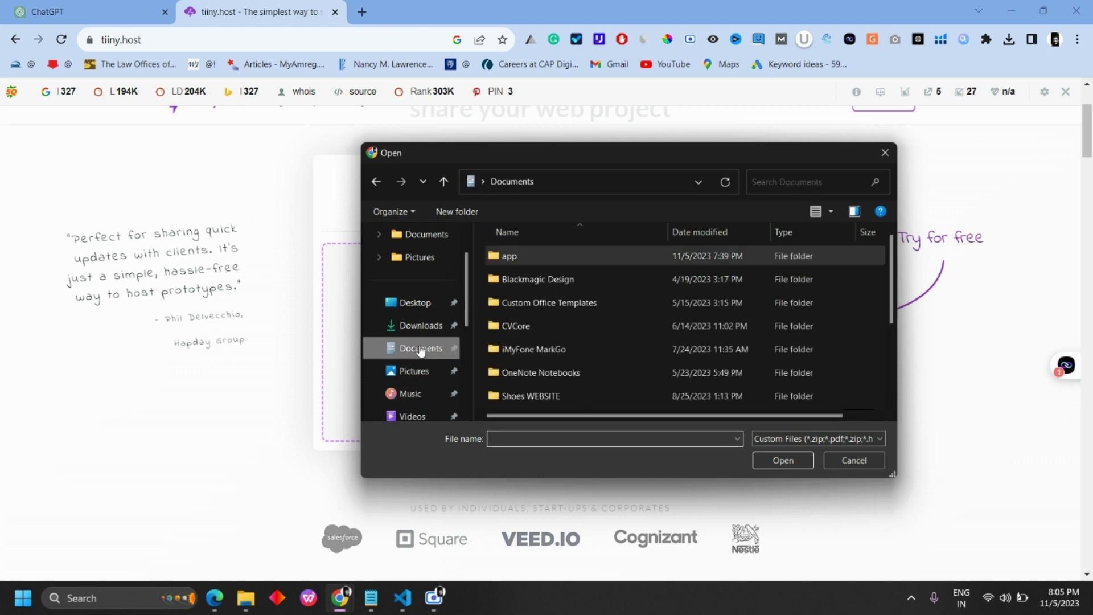
pyautogui.scroll(-2, 541, 368)
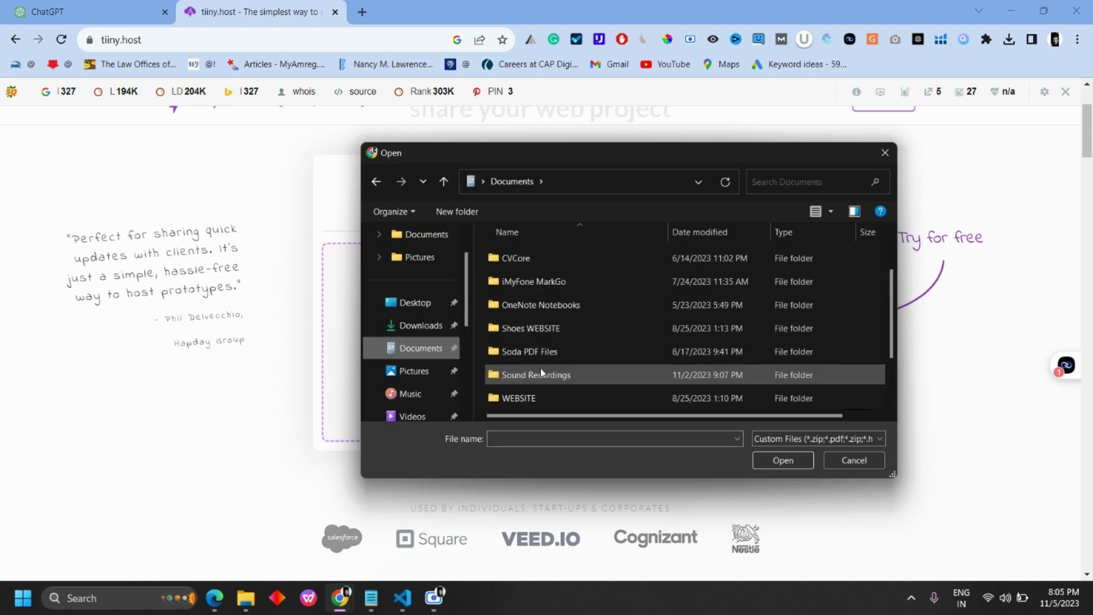
pyautogui.click(518, 402)
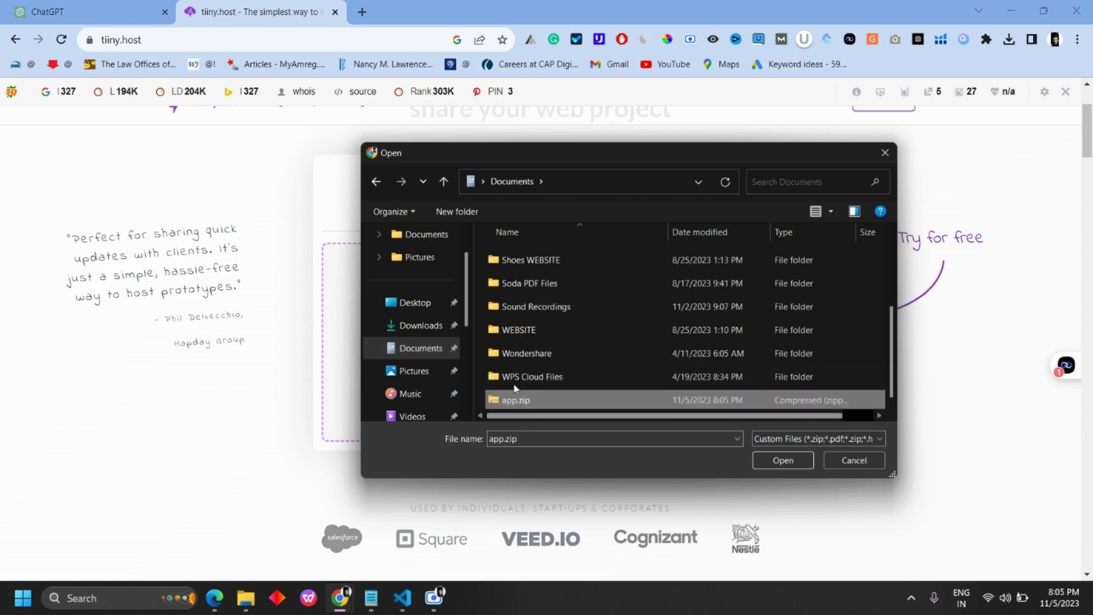
pyautogui.click(786, 458)
pyautogui.click(488, 171)
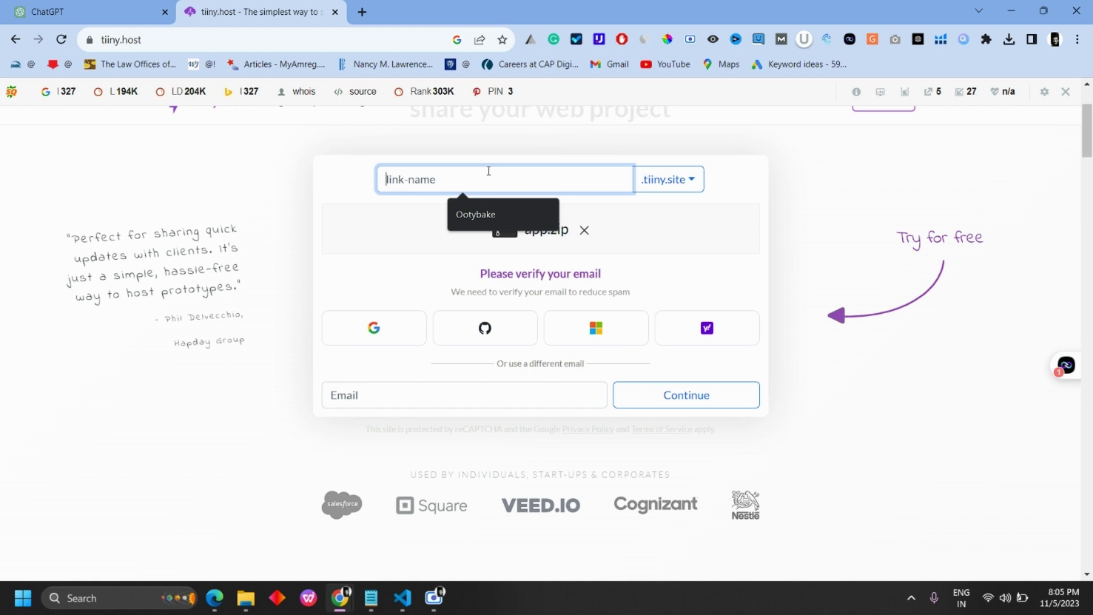
# Step: Publish the site as aiapps on tiiny.host, verifying the email with Google
pyautogui.write('aiapps')
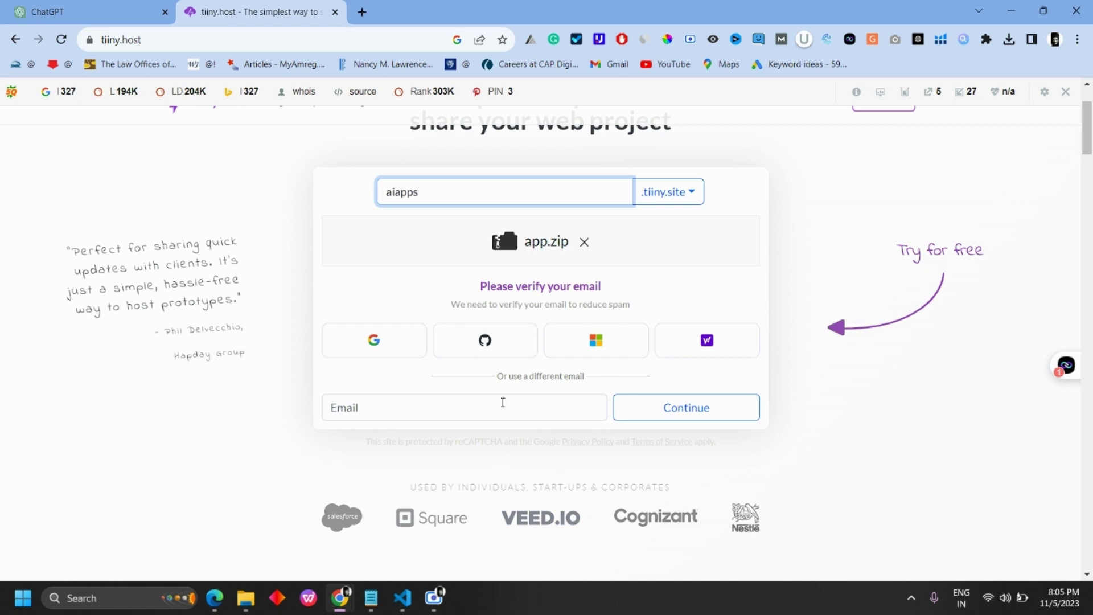
pyautogui.click(382, 347)
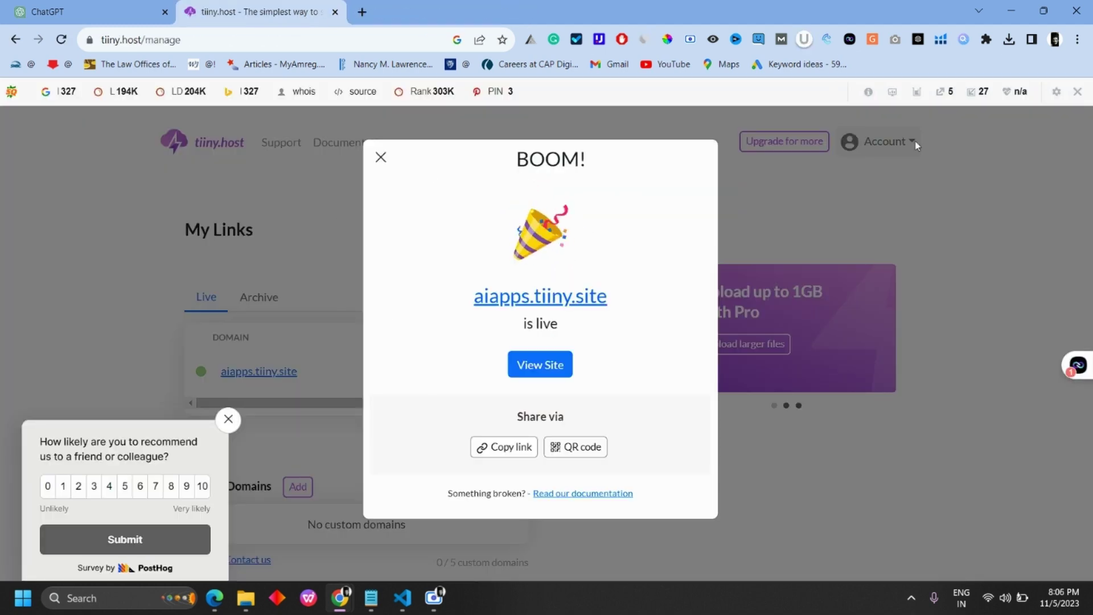
pyautogui.click(228, 419)
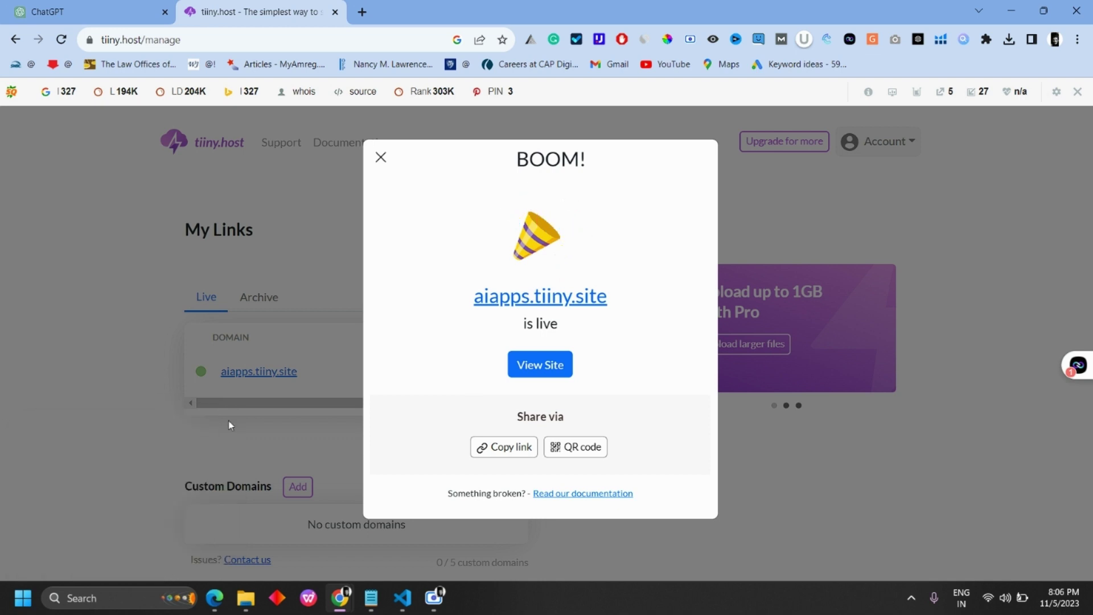
pyautogui.click(539, 371)
# Step: Open the published aiapps.tiiny.site tab and select its full address
pyautogui.click(456, 18)
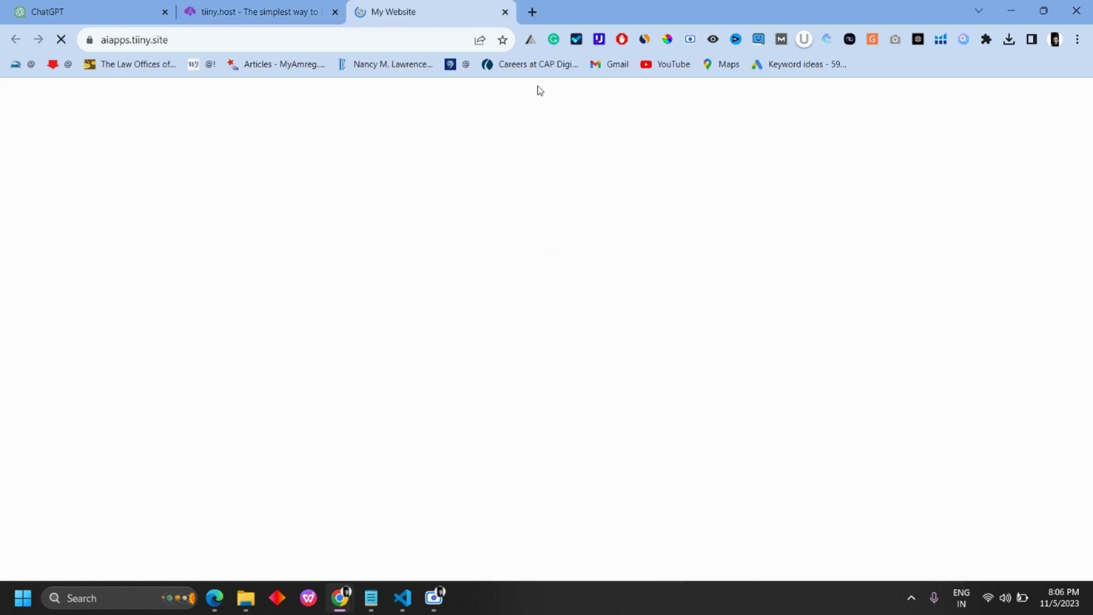
pyautogui.scroll(-2, 149, 285)
pyautogui.click(205, 32)
pyautogui.click(230, 34)
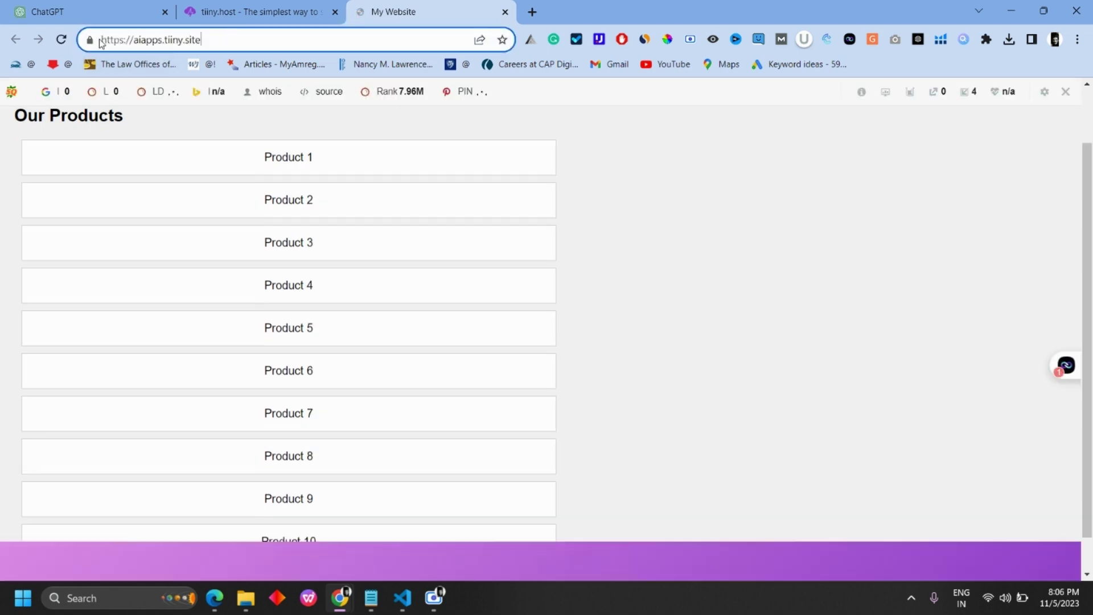
pyautogui.click(241, 37)
# Step: Search Google for webintoapp in a new tab and open WebIntoApp.com
pyautogui.hotkey('ctrl', 't')
pyautogui.write('we')
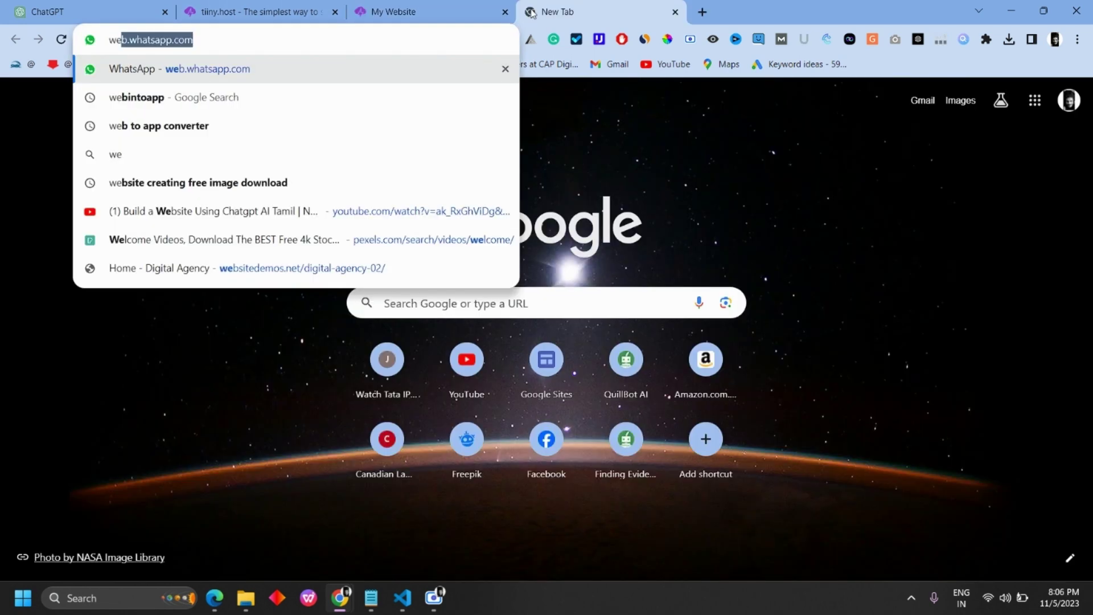
pyautogui.click(193, 101)
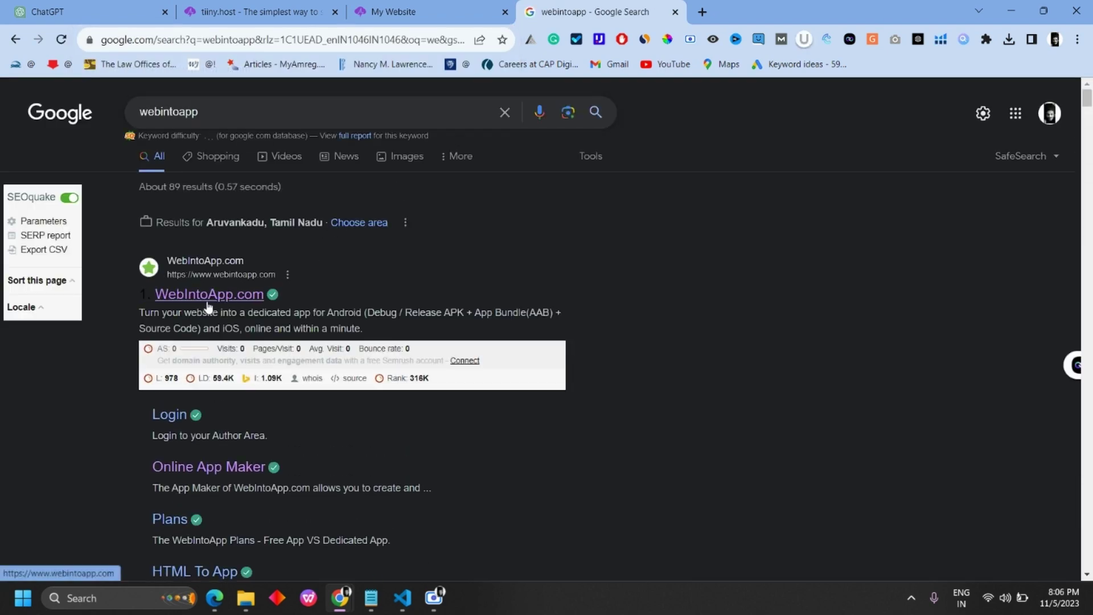
pyautogui.click(548, 181)
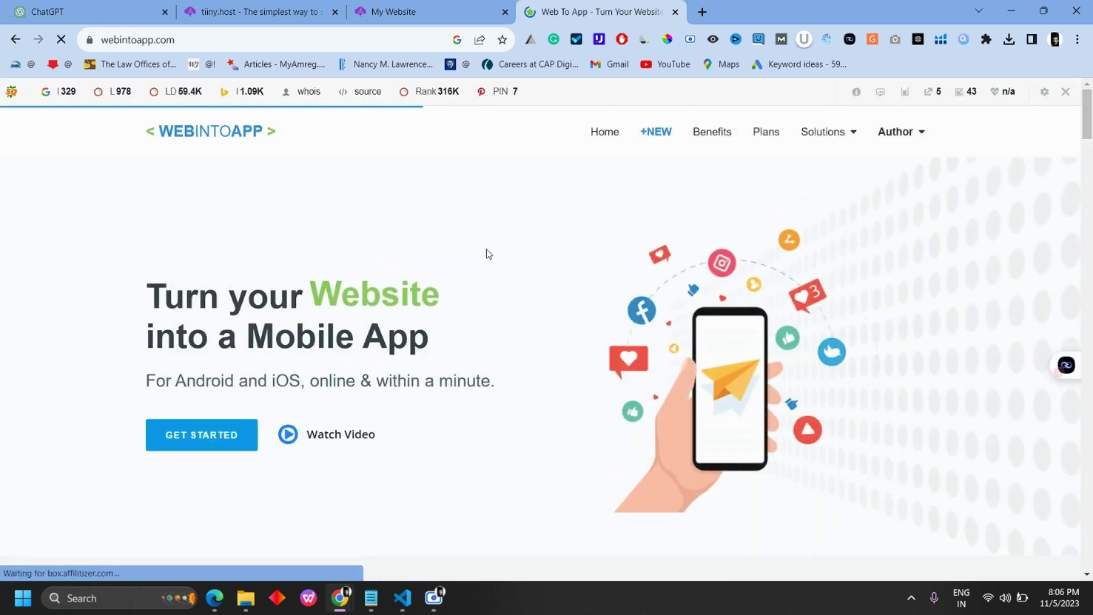
pyautogui.click(212, 439)
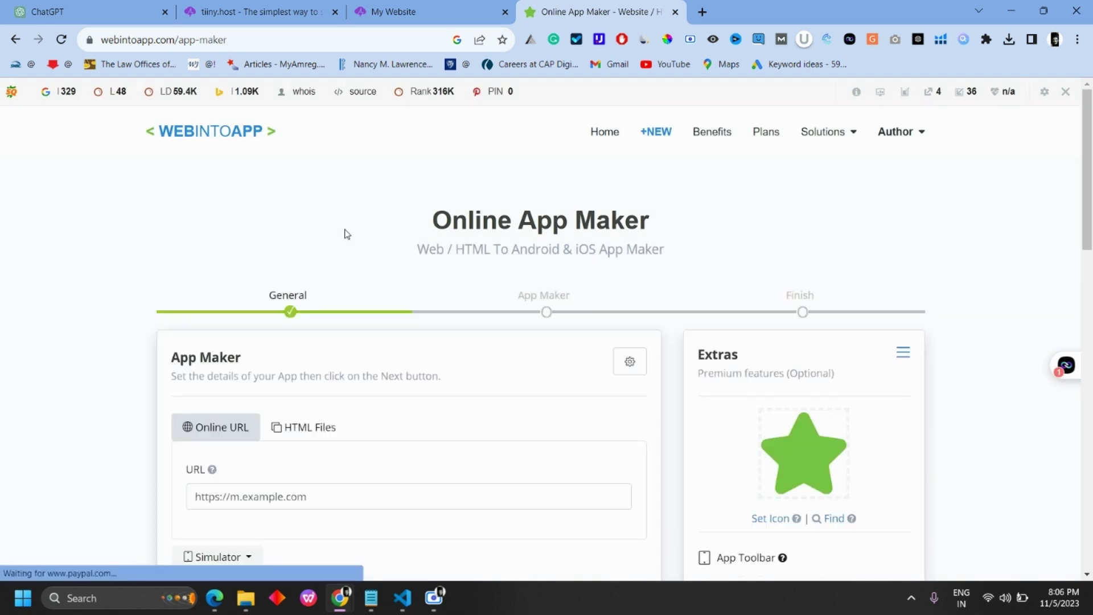
pyautogui.scroll(-3, 412, 215)
pyautogui.click(274, 362)
pyautogui.click(268, 12)
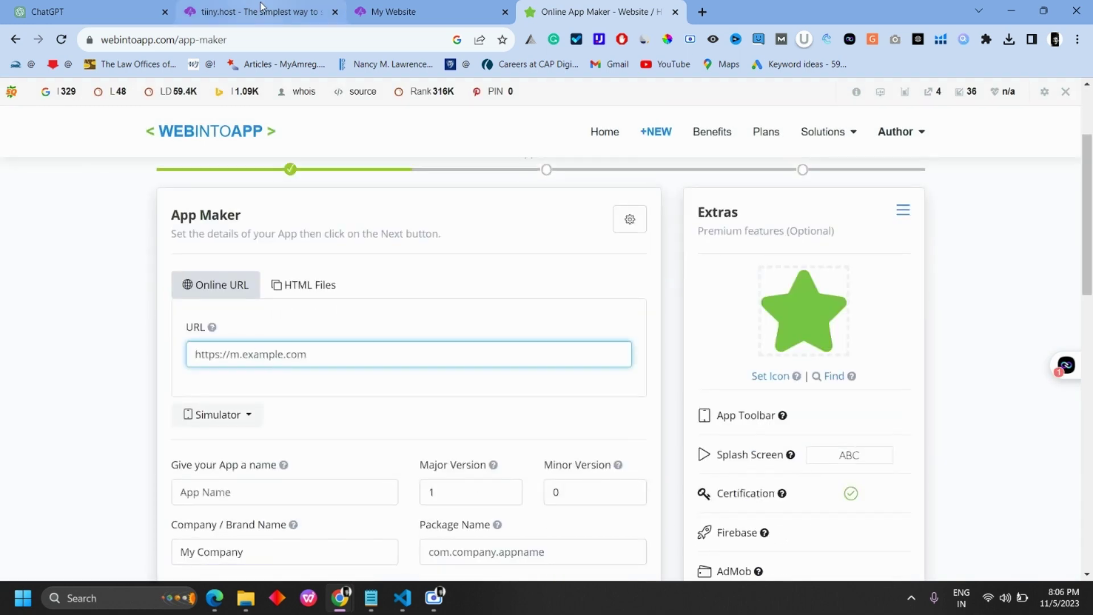
pyautogui.click(394, 12)
pyautogui.click(237, 37)
pyautogui.hotkey('ctrl', 'c')
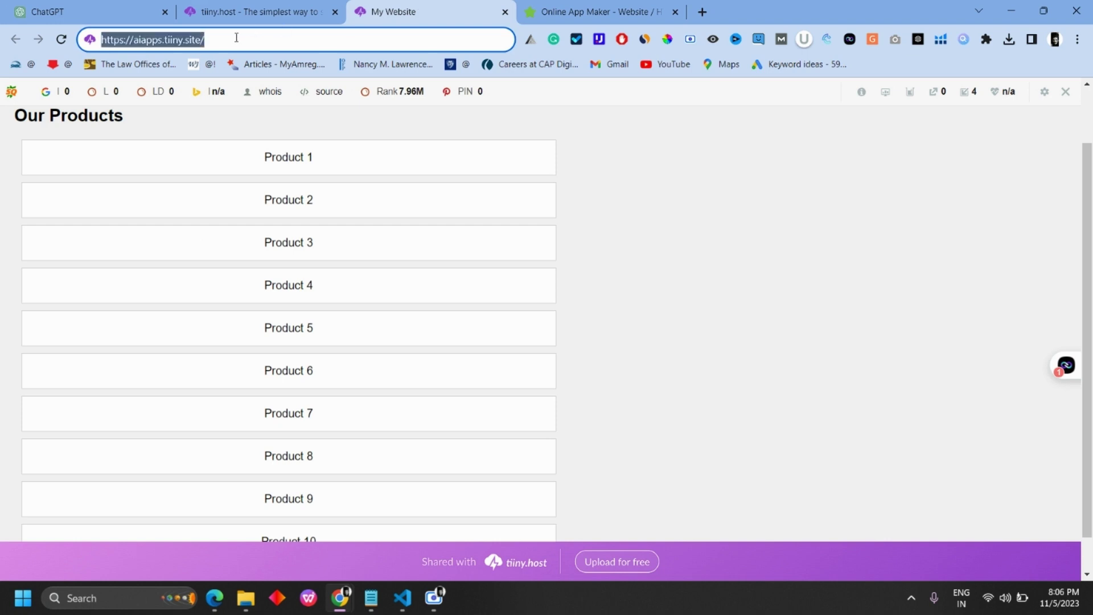
pyautogui.click(570, 12)
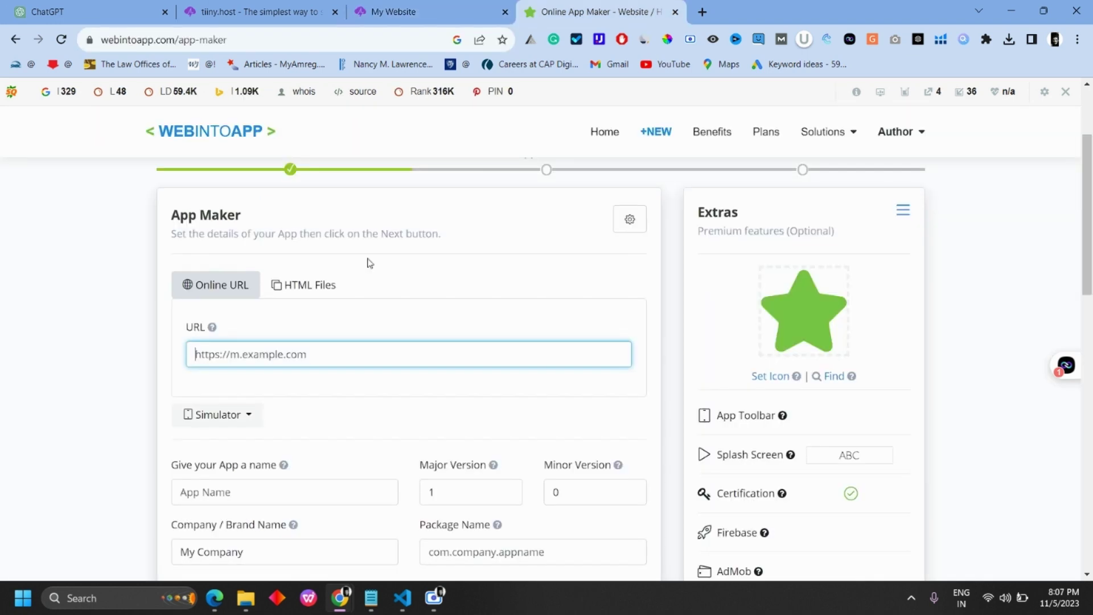
pyautogui.hotkey('ctrl', 'v')
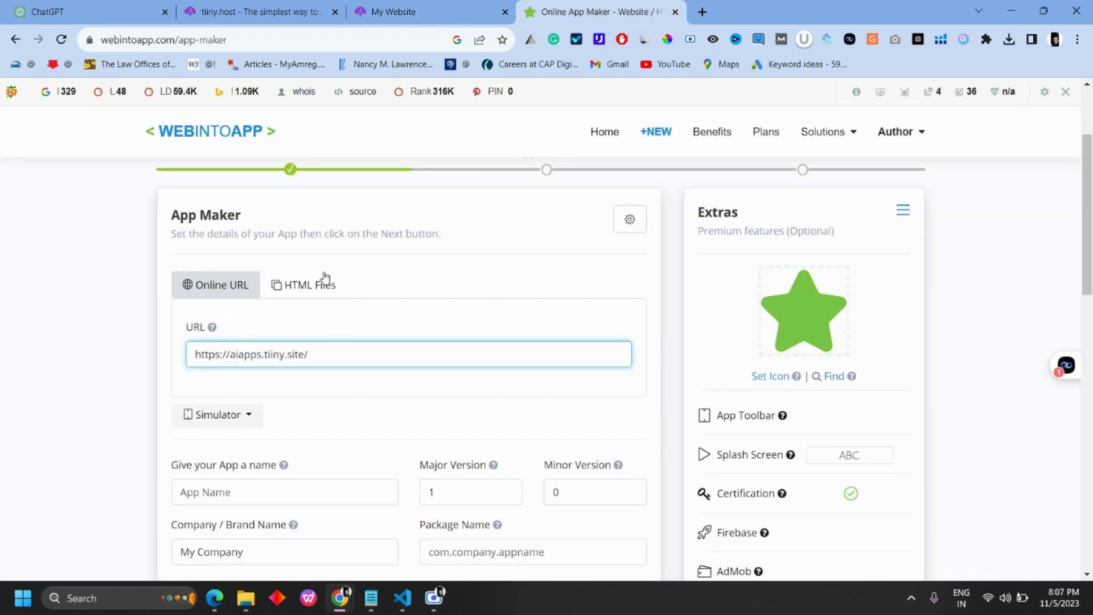
# Step: Name the app aiapps and leave the default icon
pyautogui.scroll(-2, 326, 279)
pyautogui.click(222, 349)
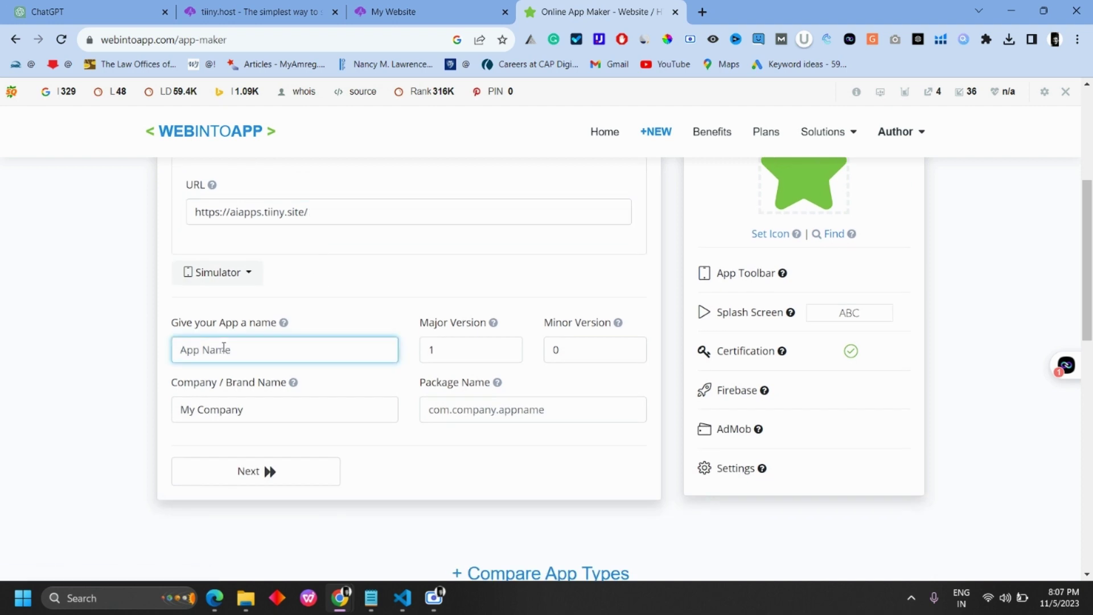
pyautogui.write('aa')
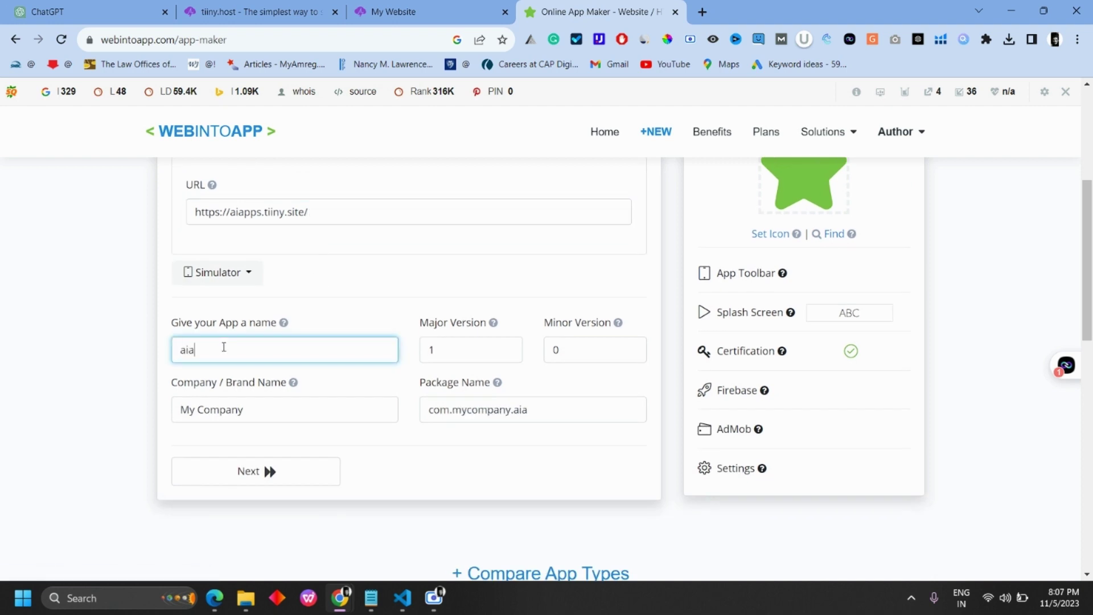
pyautogui.scroll(1, 321, 307)
pyautogui.click(788, 251)
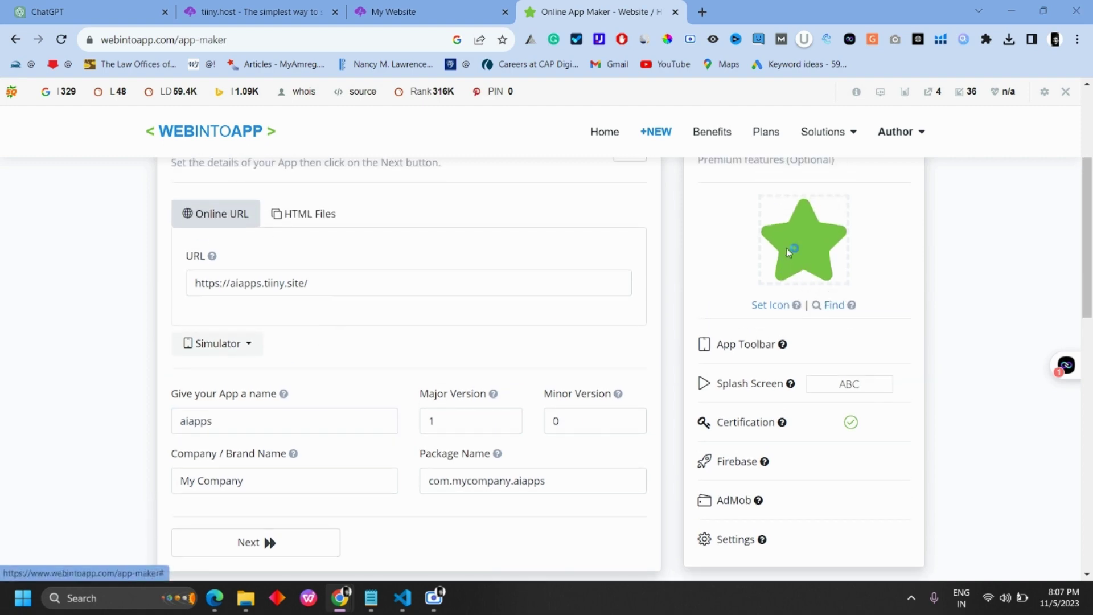
pyautogui.click(885, 153)
pyautogui.scroll(-2, 423, 366)
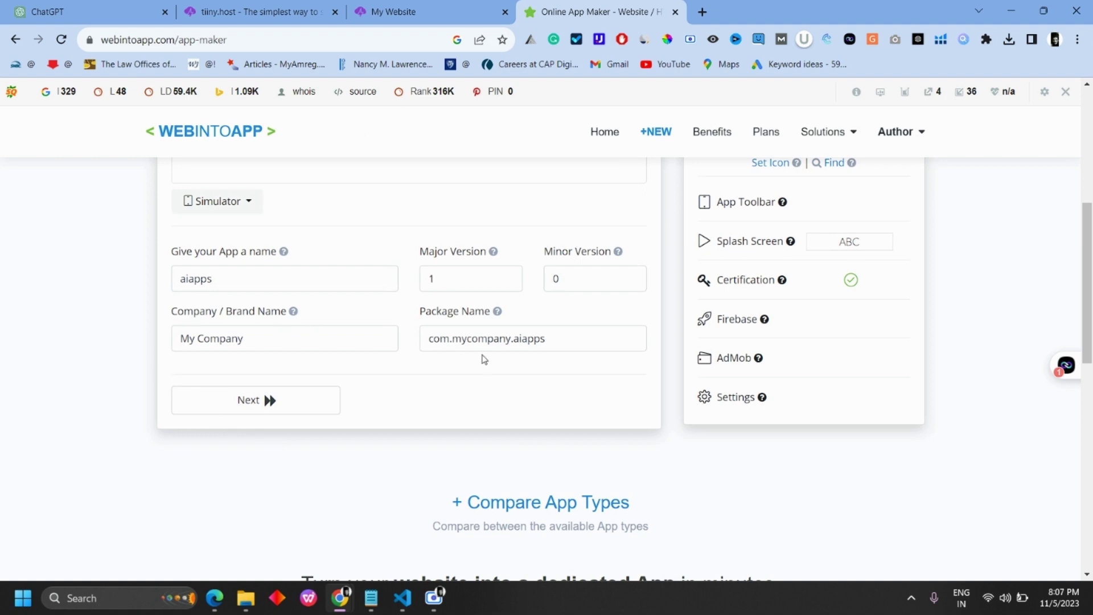
# Step: Review the App Details summary showing package com.mycompany.aiapps and start building
pyautogui.click(251, 403)
pyautogui.scroll(-5, 333, 360)
pyautogui.scroll(-1, 370, 376)
pyautogui.click(801, 422)
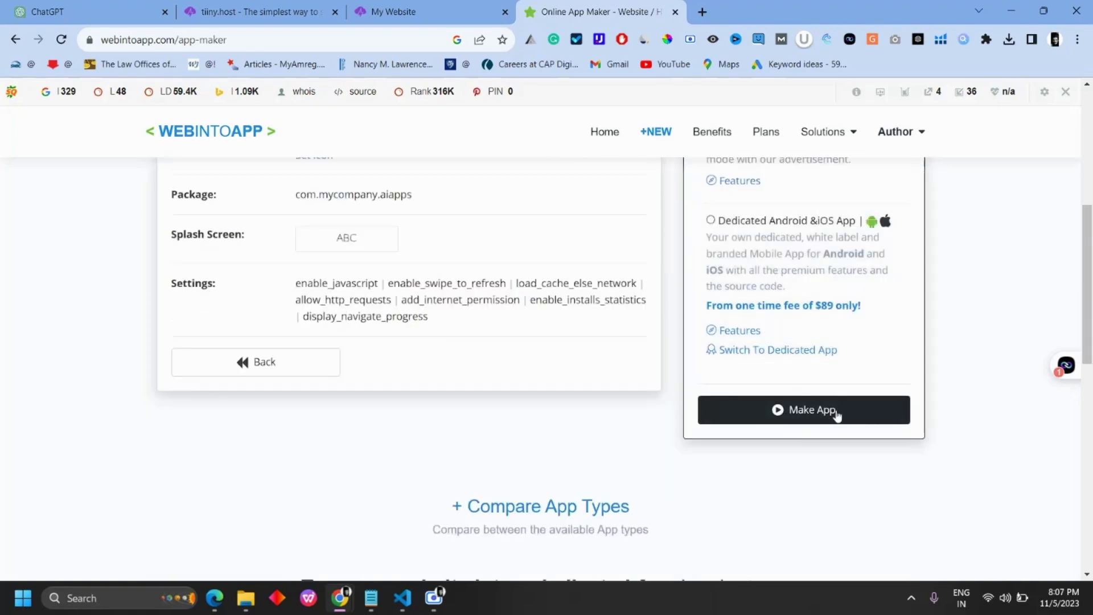
# Step: Register a WebIntoApp account with full name, e-mail and password, saving the password in the browser
pyautogui.click(808, 421)
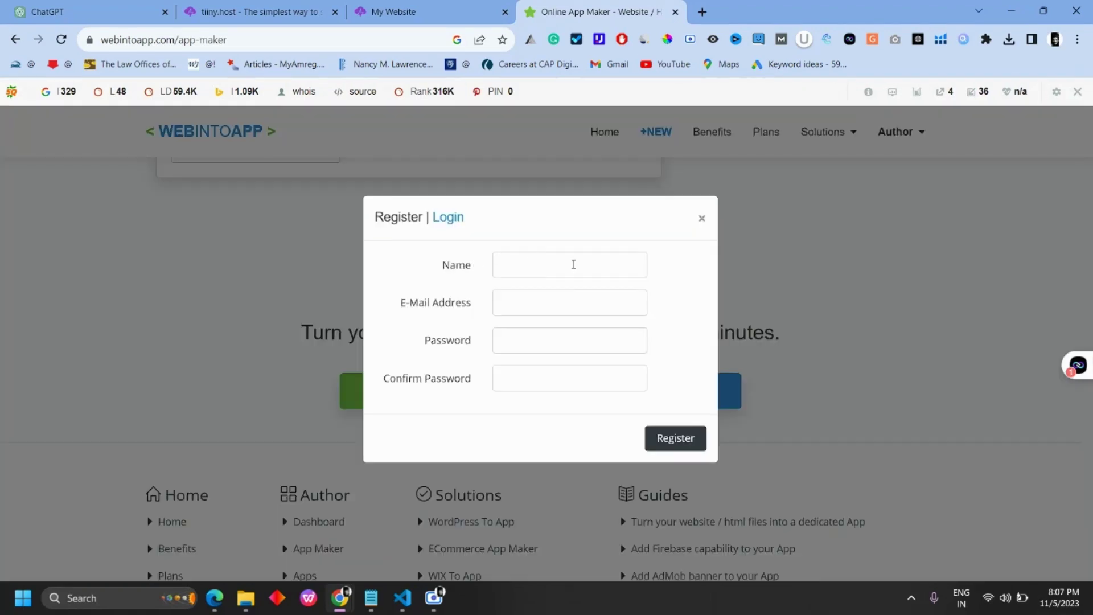
pyautogui.click(573, 264)
pyautogui.click(569, 302)
pyautogui.click(627, 415)
pyautogui.click(569, 340)
pyautogui.write('••••••••••••••••')
pyautogui.click(525, 378)
pyautogui.write('••••••••••••••••')
pyautogui.click(660, 445)
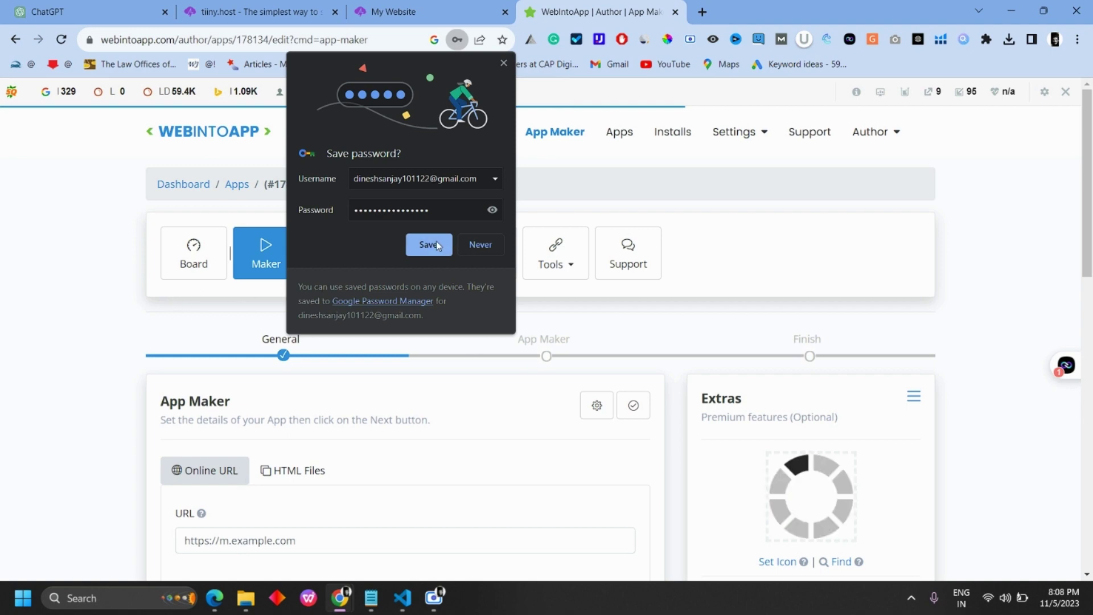
pyautogui.click(428, 245)
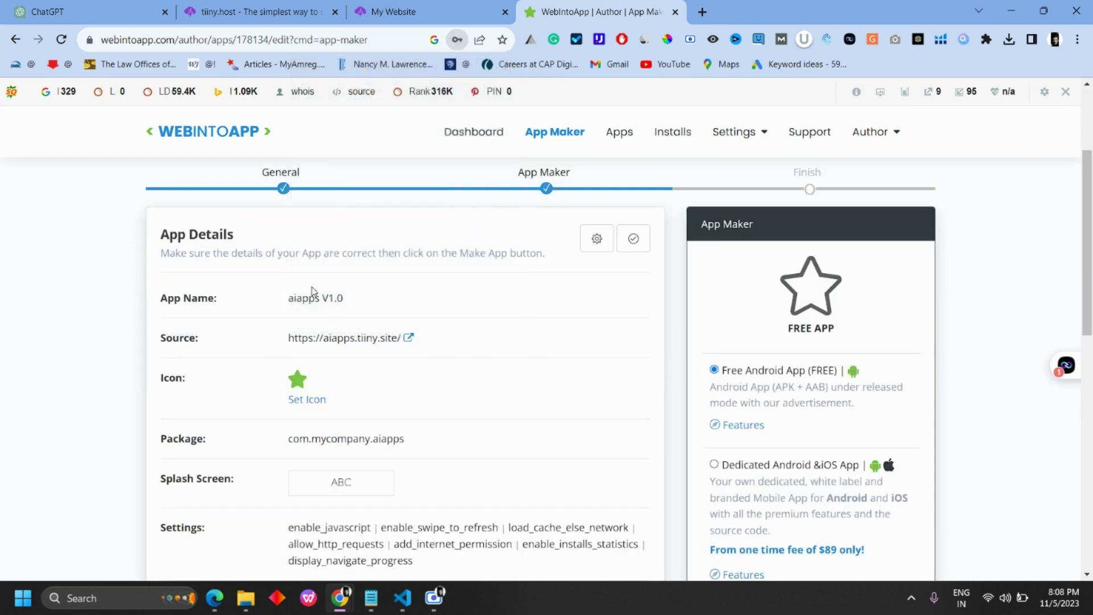
# Step: Review the aiapps app details and generate the app
pyautogui.scroll(-3, 447, 251)
pyautogui.scroll(5, 436, 389)
pyautogui.tripleClick(189, 369)
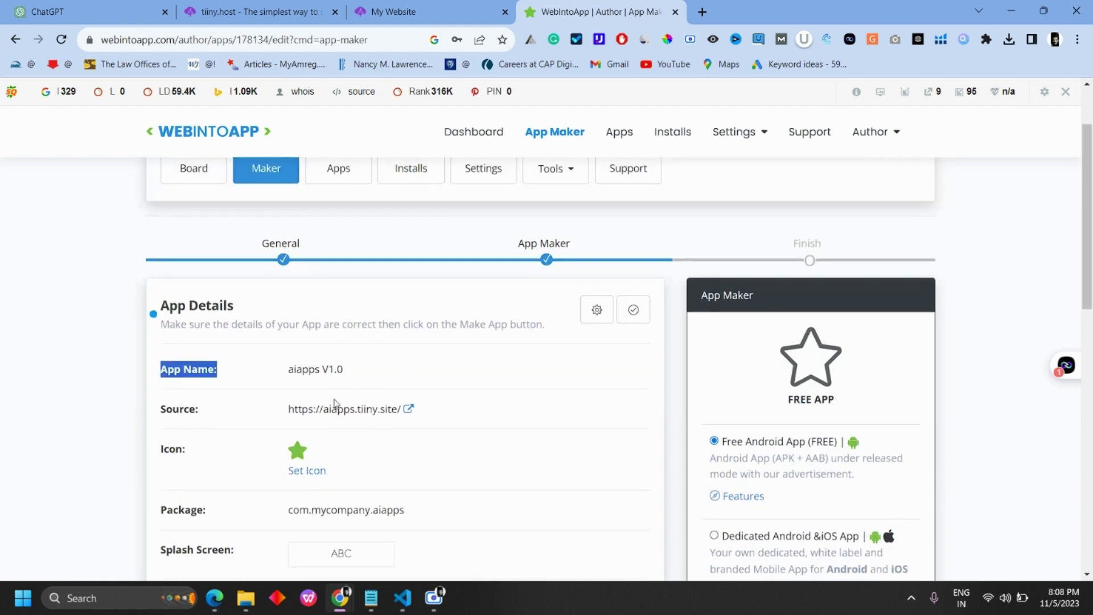
pyautogui.scroll(-3, 526, 333)
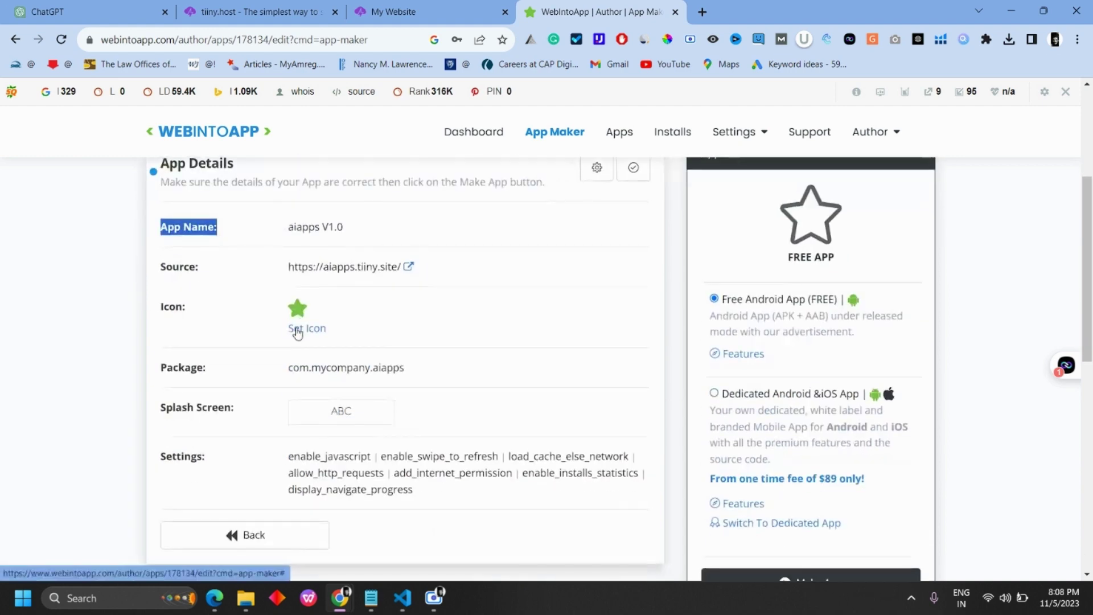
pyautogui.scroll(-4, 589, 381)
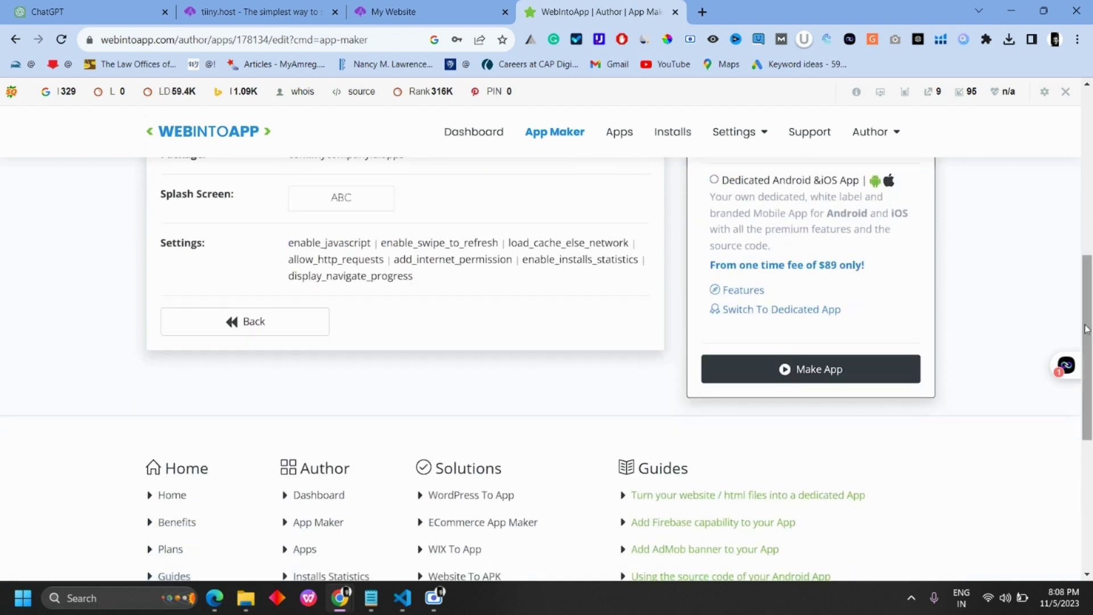
pyautogui.scroll(4, 756, 330)
pyautogui.scroll(-3, 805, 302)
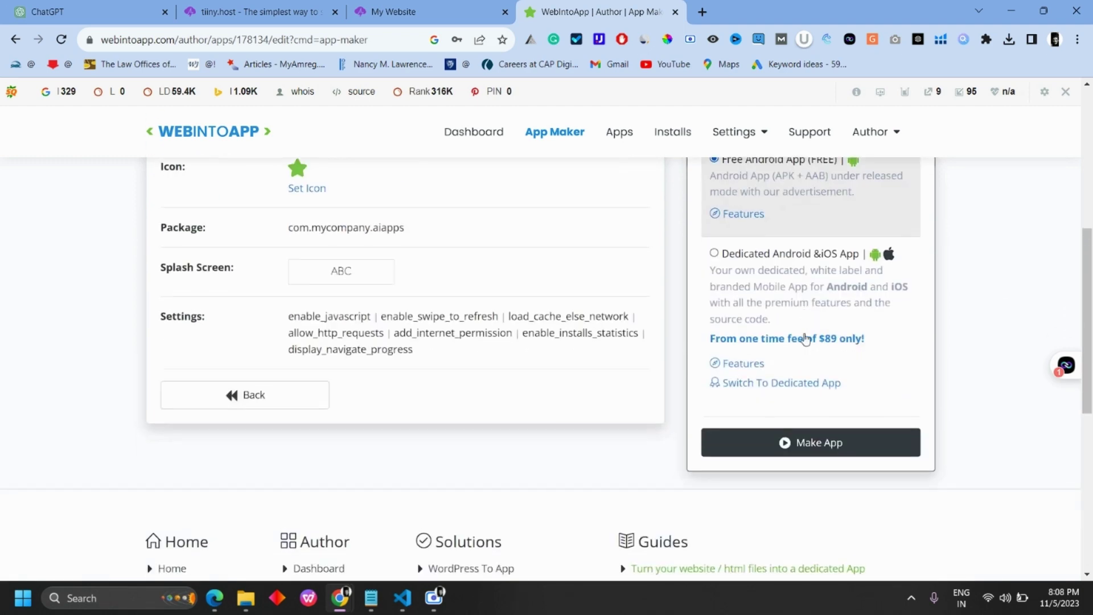
pyautogui.click(822, 442)
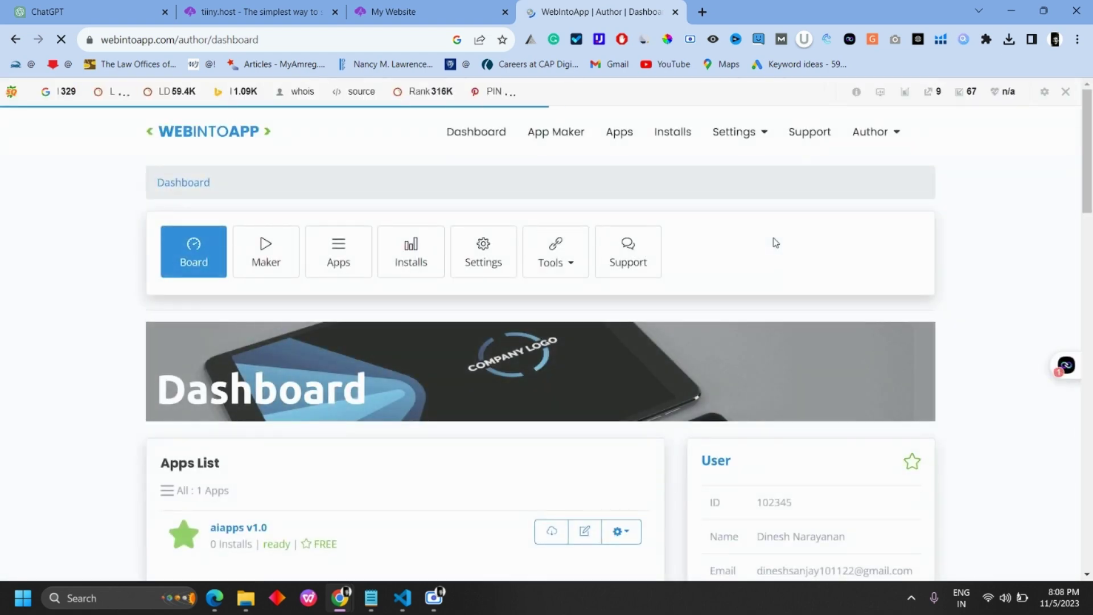
# Step: Download all aiapps v1.0 files free as aiapps 1.0.zip (5.4 MB)
pyautogui.scroll(-4, 712, 353)
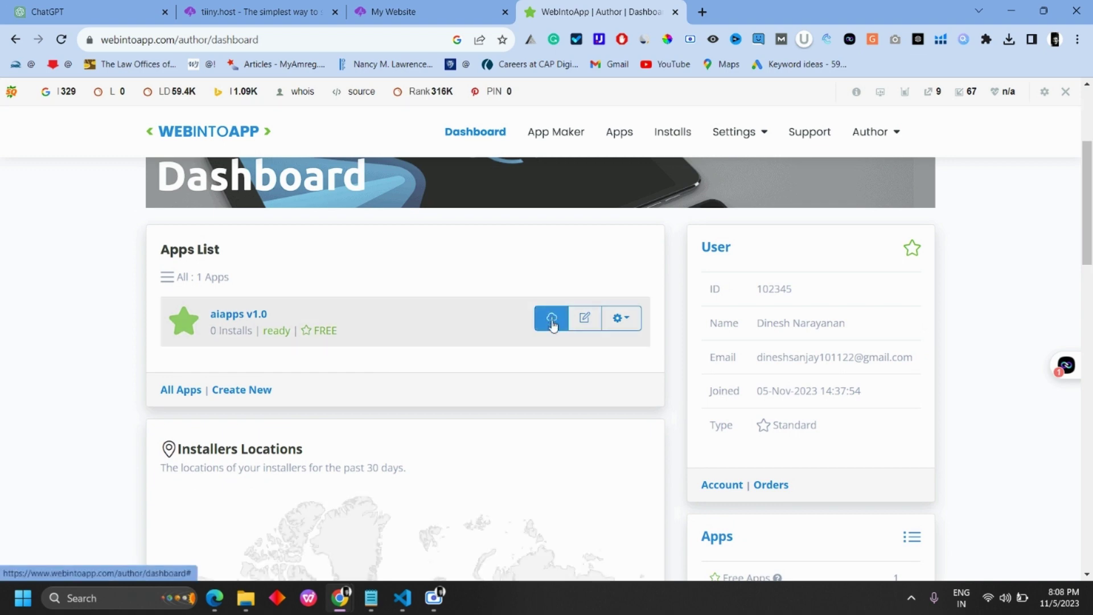
pyautogui.click(552, 323)
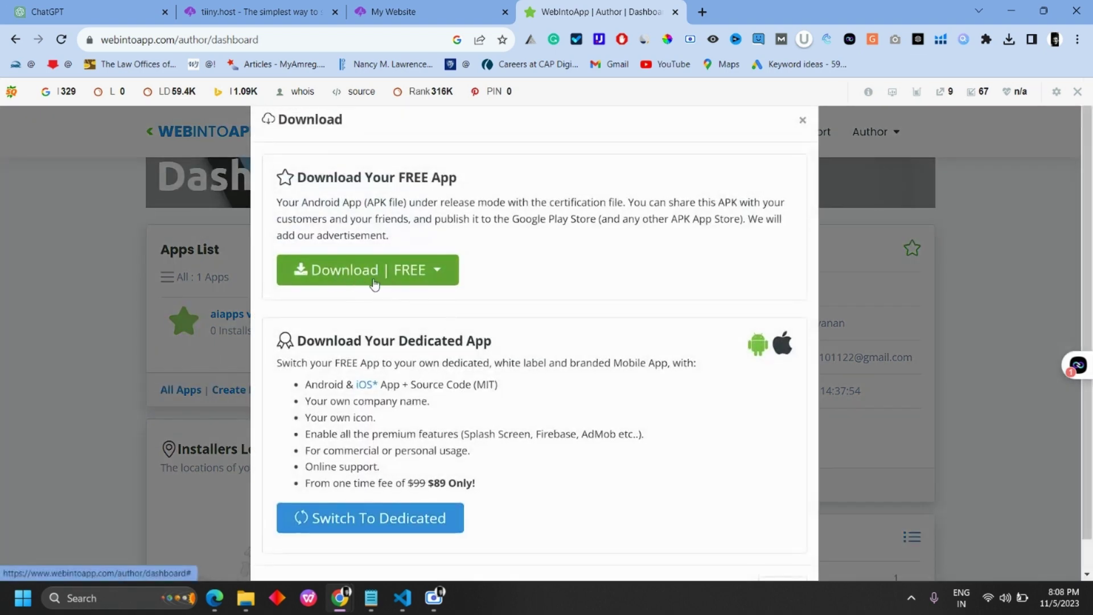
pyautogui.click(372, 283)
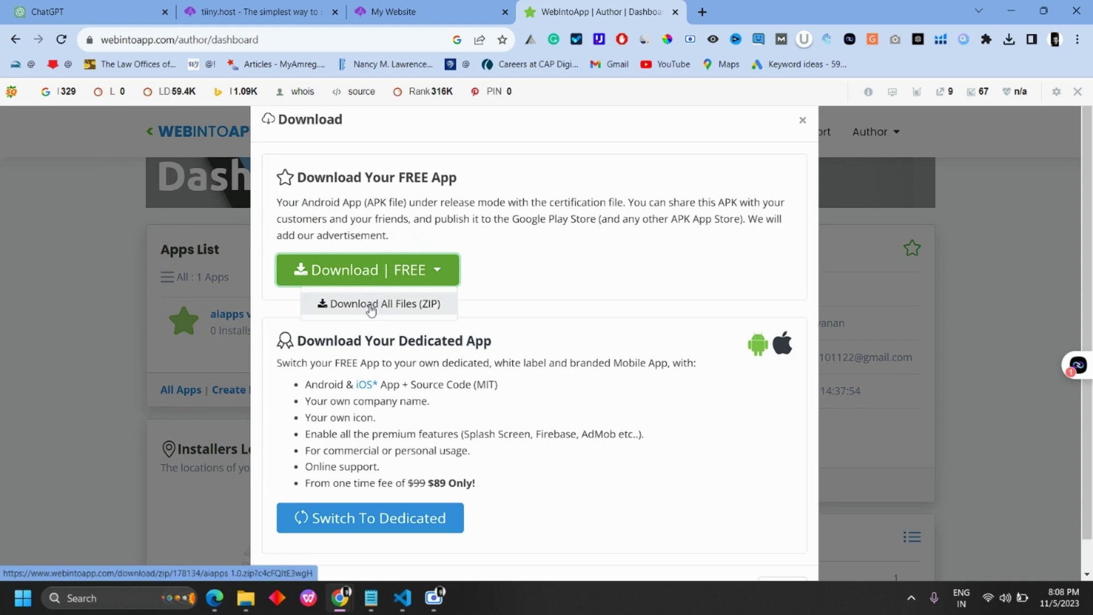
pyautogui.click(372, 307)
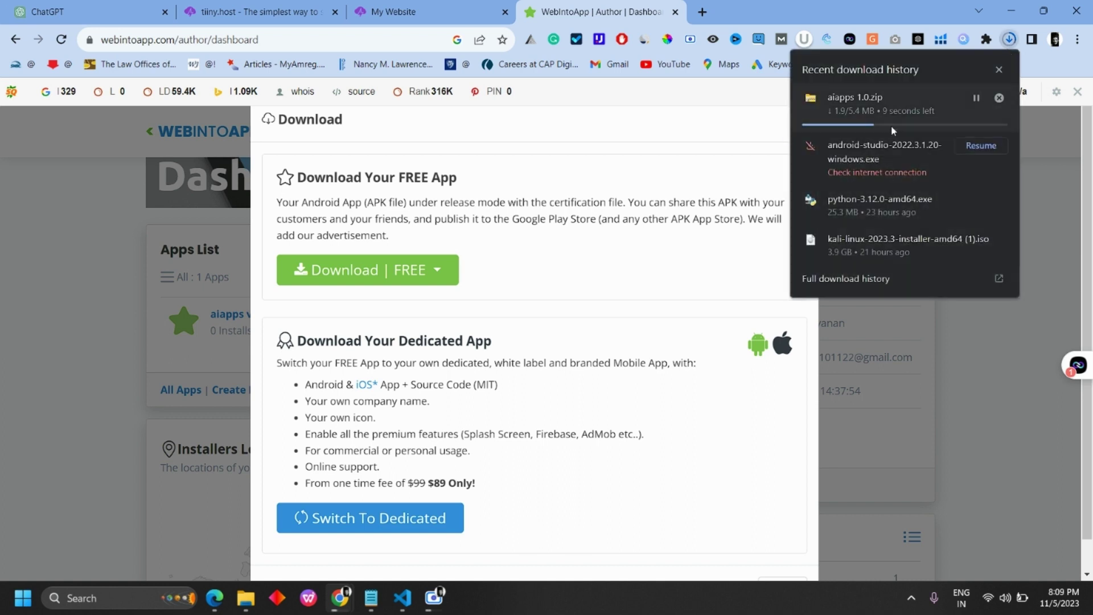
pyautogui.click(998, 70)
# Step: Extract aiapps 1.0.zip into Downloads using WinRAR's Extract Here
pyautogui.click(246, 598)
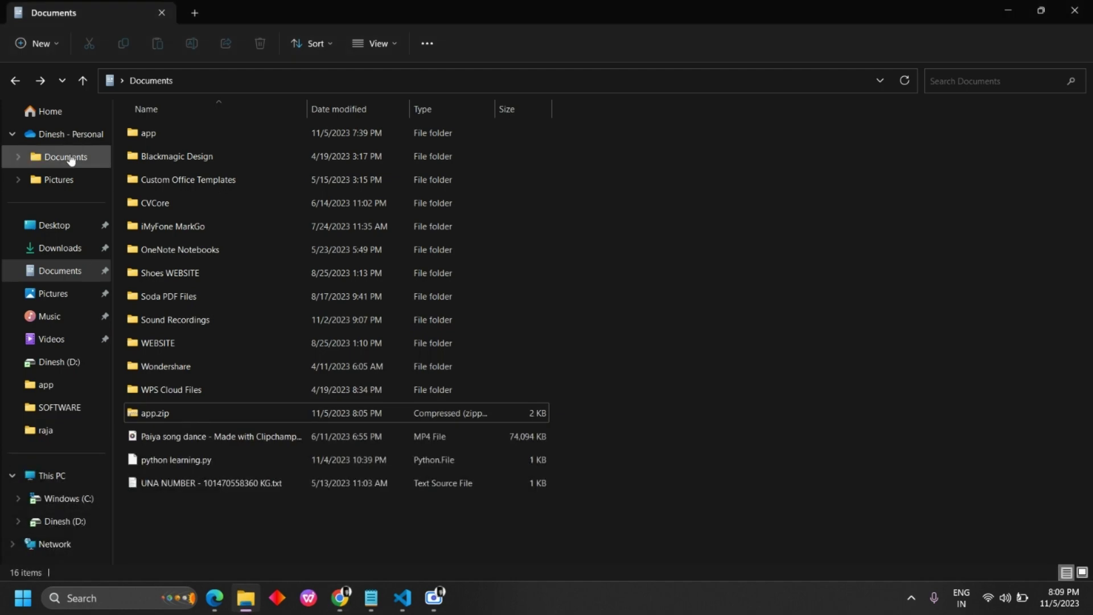
pyautogui.click(57, 248)
pyautogui.doubleClick(162, 154)
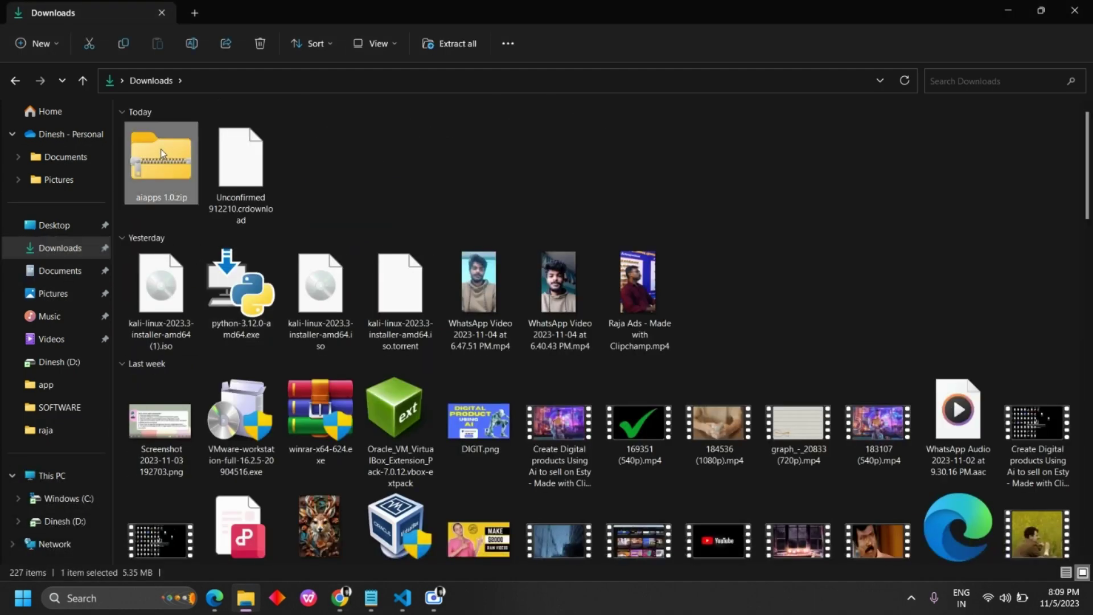
pyautogui.press('Escape')
pyautogui.rightClick(206, 180)
pyautogui.click(162, 163)
pyautogui.rightClick(162, 166)
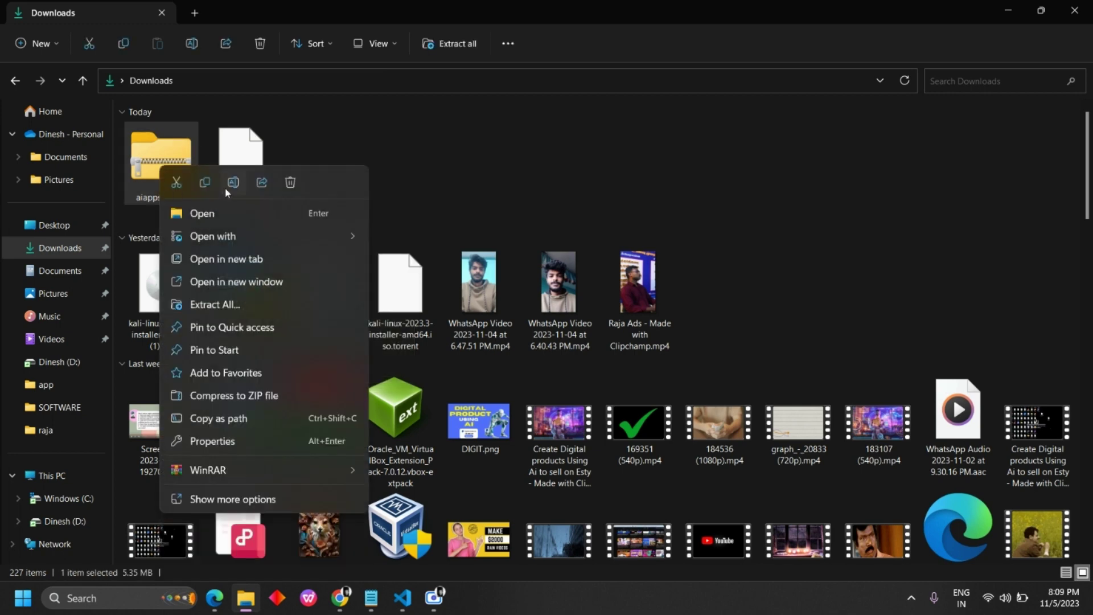
pyautogui.moveTo(353, 469)
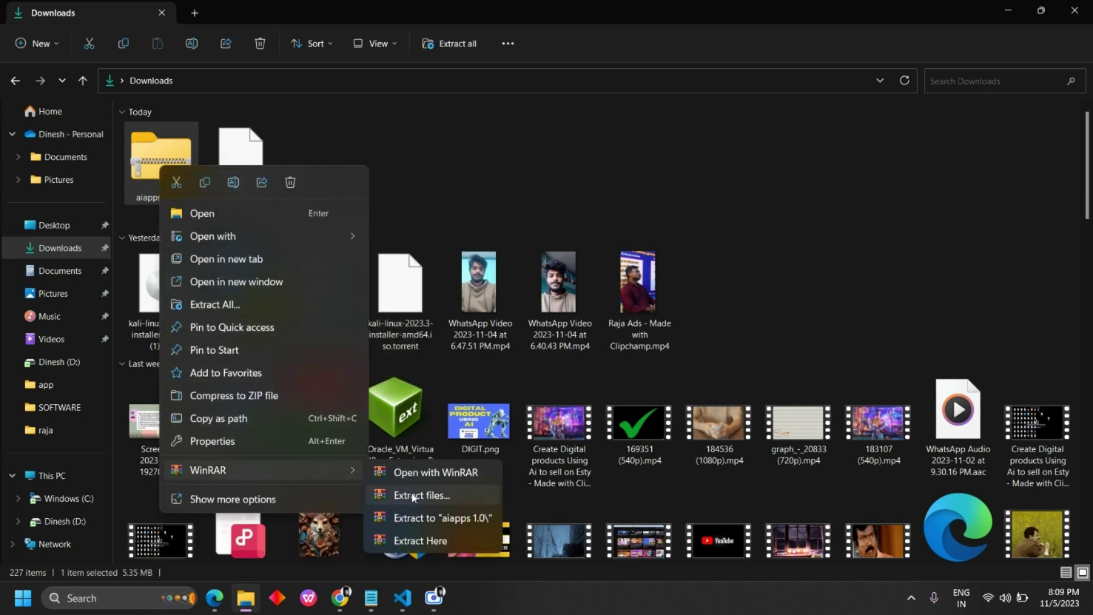
pyautogui.click(420, 539)
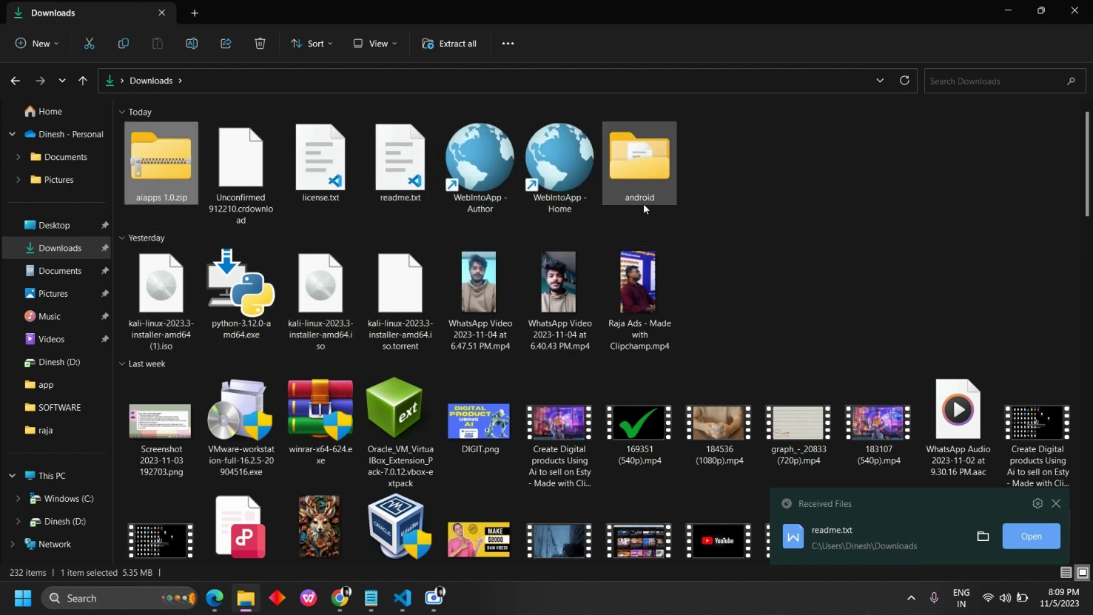
# Step: Check the extracted android folder for app-release.apk, then return to the browser
pyautogui.doubleClick(632, 169)
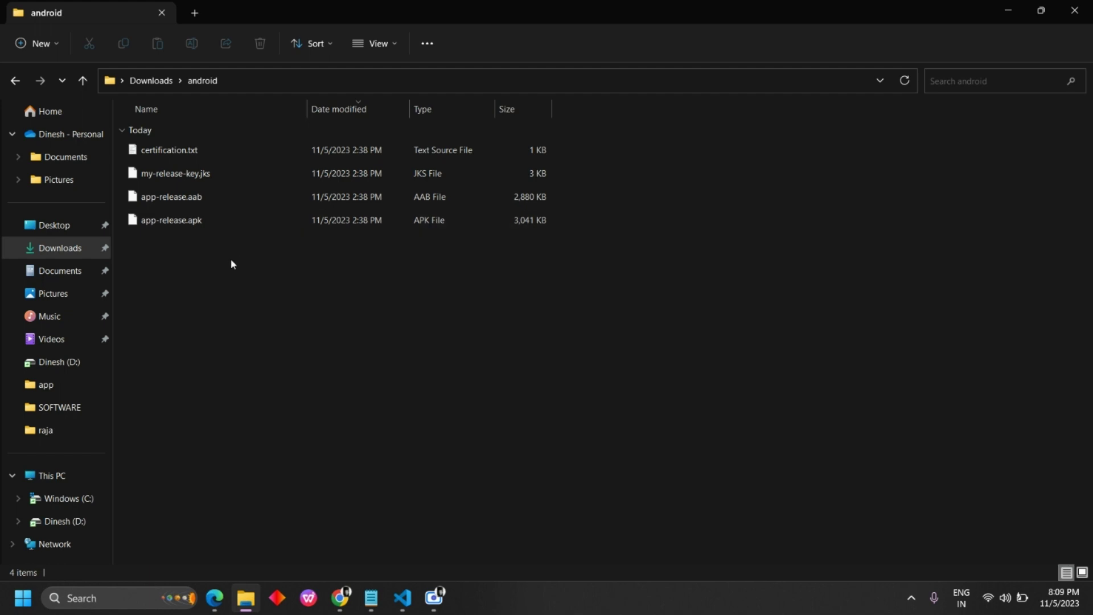
pyautogui.doubleClick(208, 217)
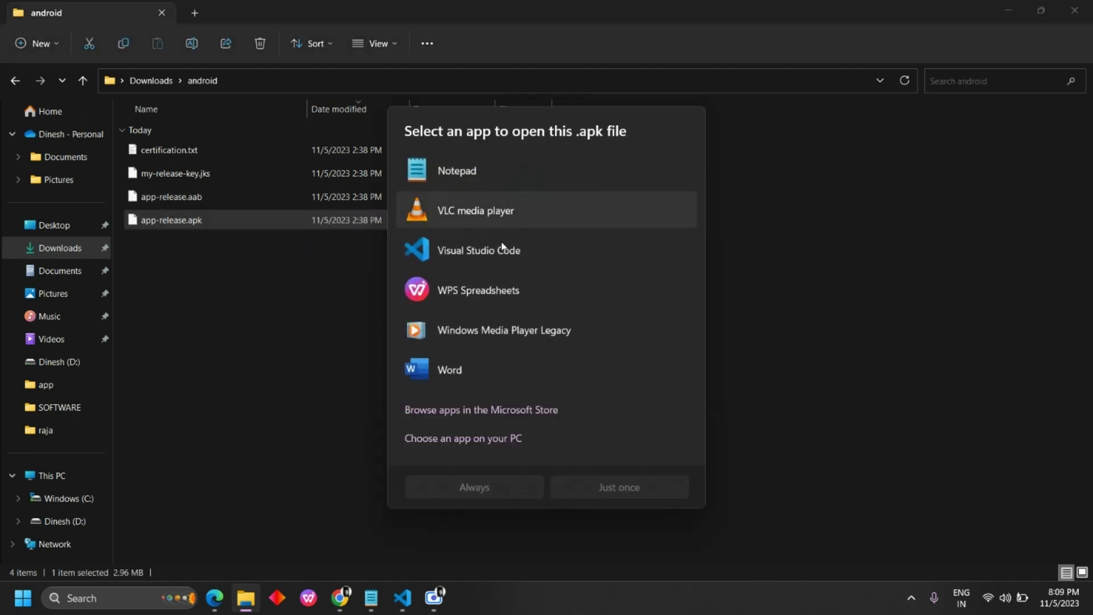
pyautogui.press('Escape')
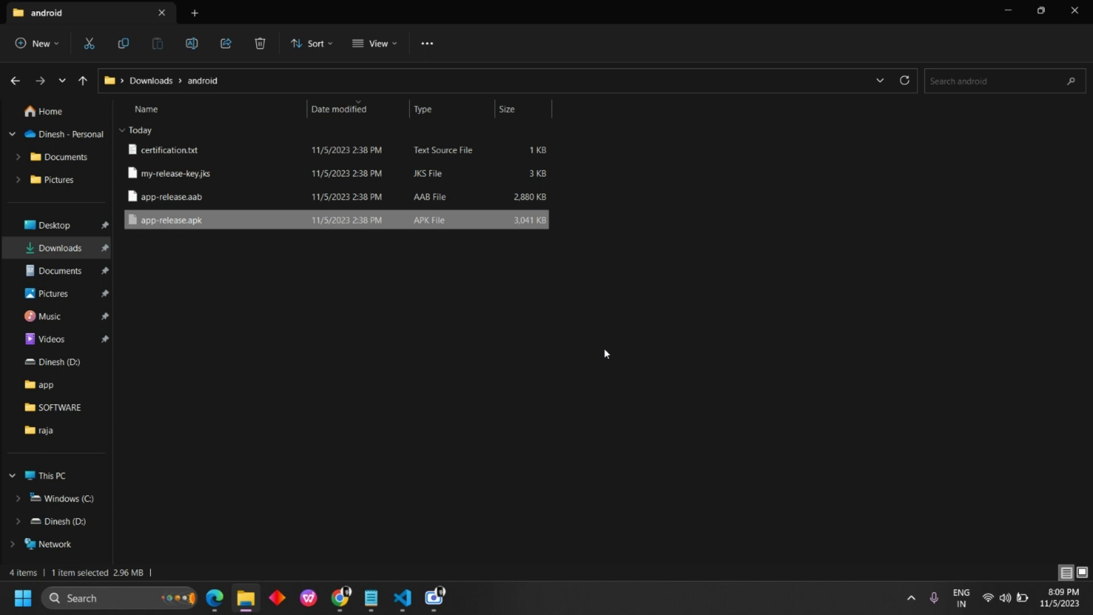
pyautogui.click(1003, 11)
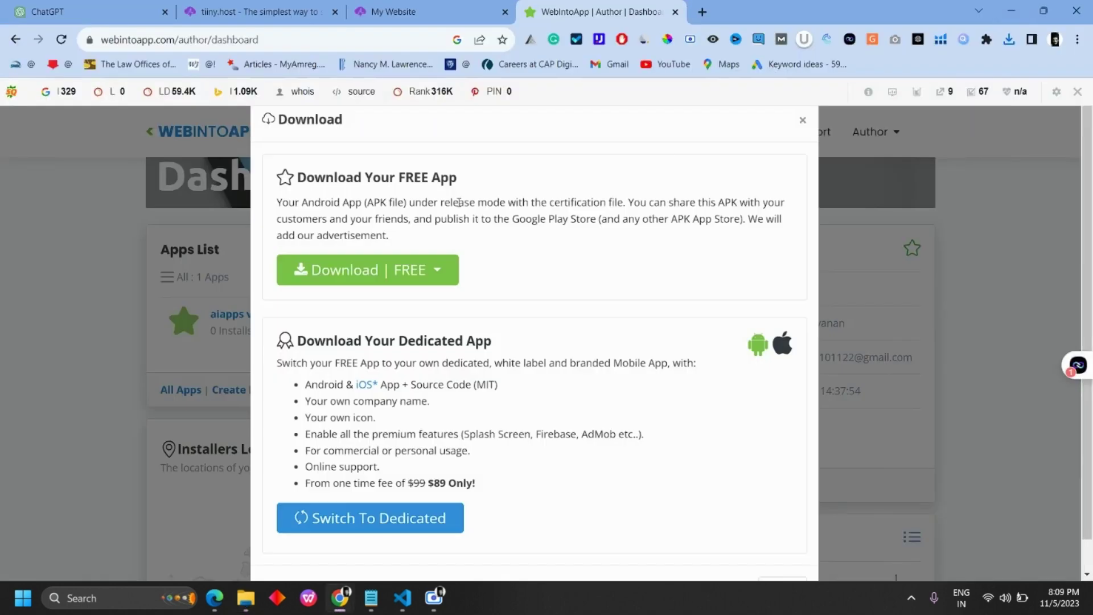